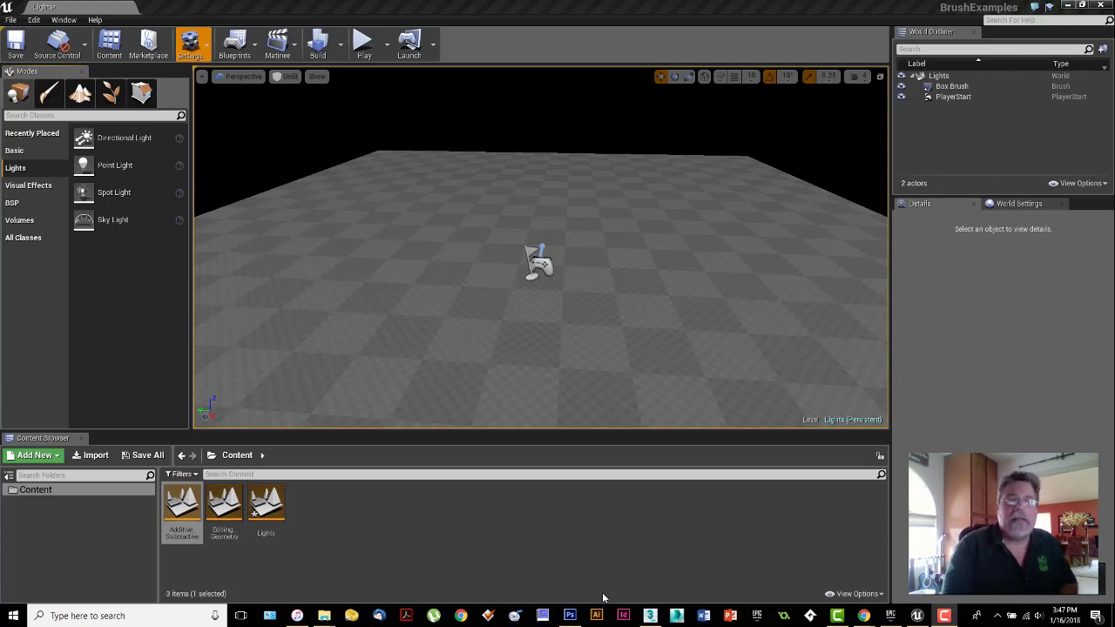
- Preview the level in Lit mode, return to Unlit, and look around the floor
click(289, 77)
click(284, 100)
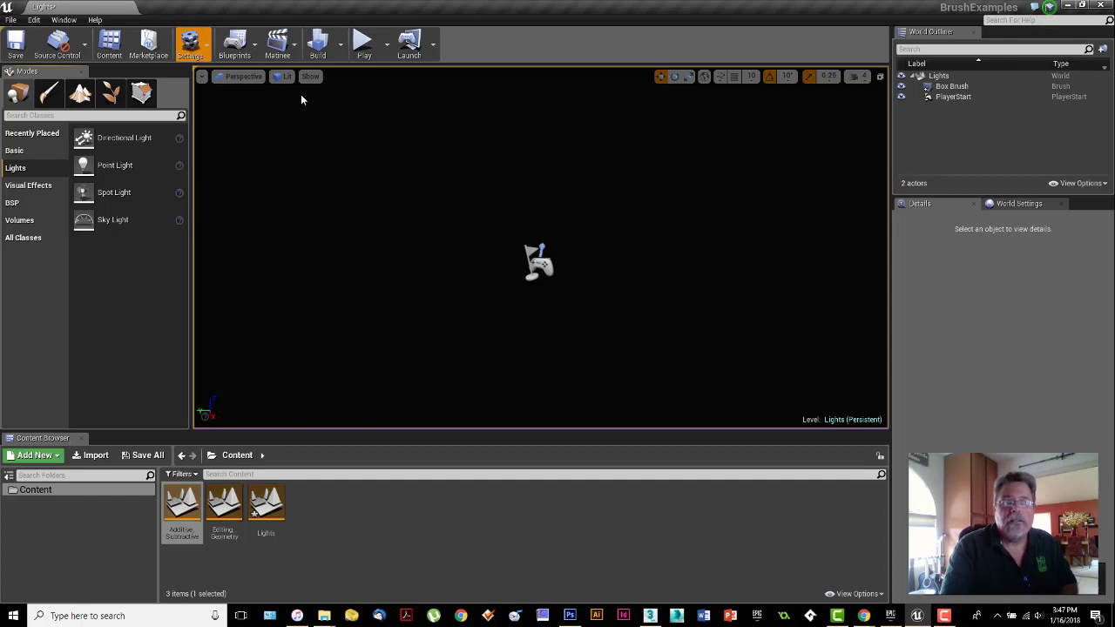
click(287, 77)
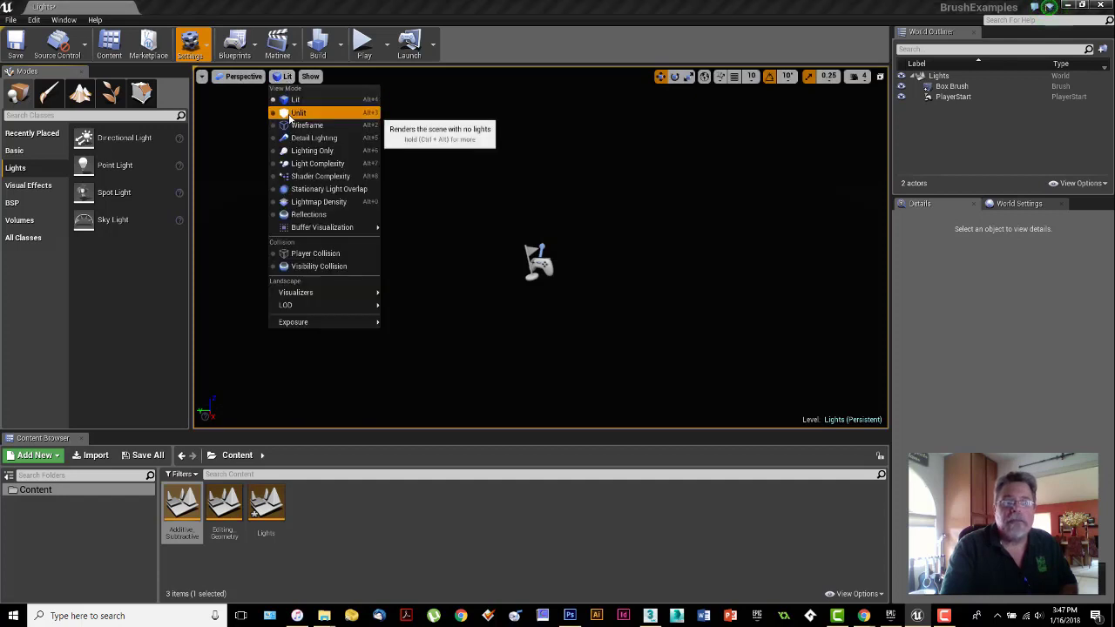
click(294, 113)
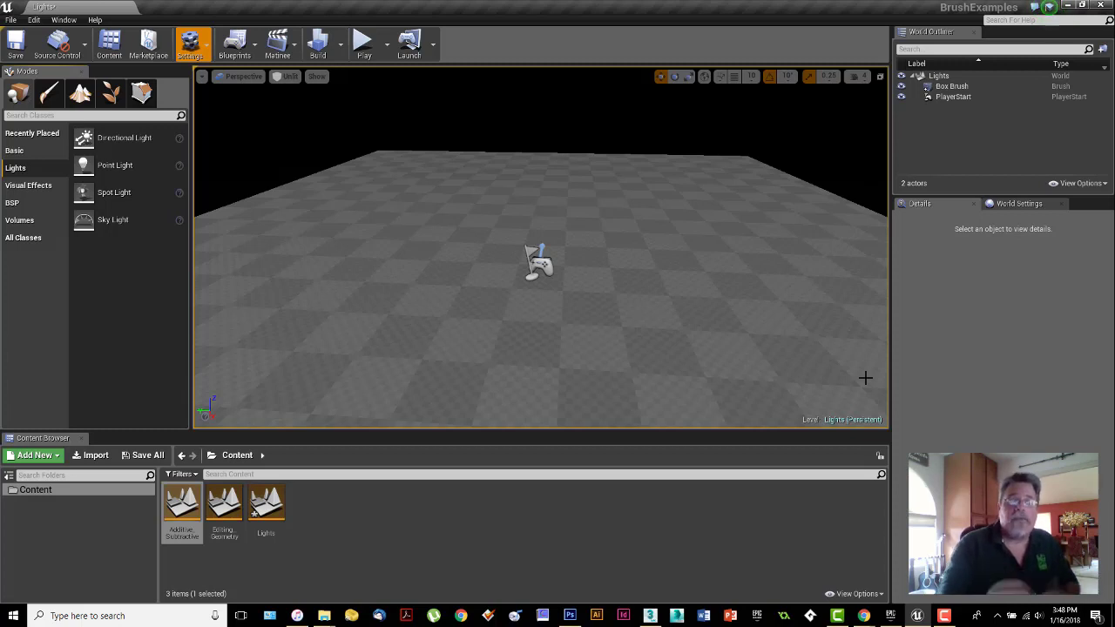
mouse_move(678, 328)
right_down()
mouse_move(649, 362)
mouse_move(640, 274)
mouse_move(645, 326)
mouse_move(662, 344)
mouse_move(673, 326)
right_up()
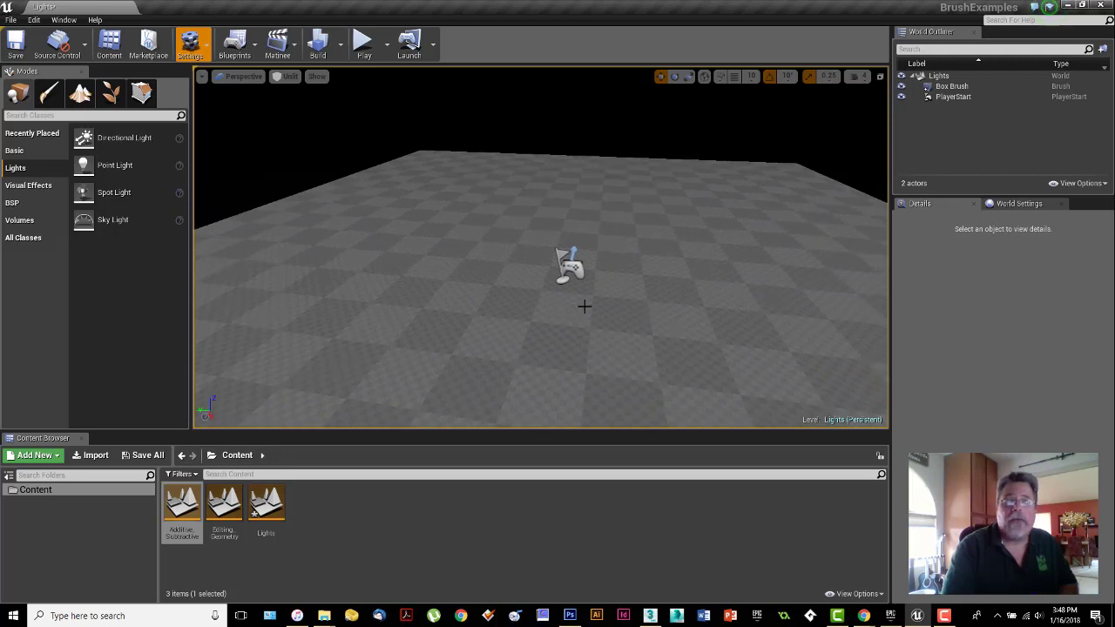
right_drag(666, 313, 665, 304)
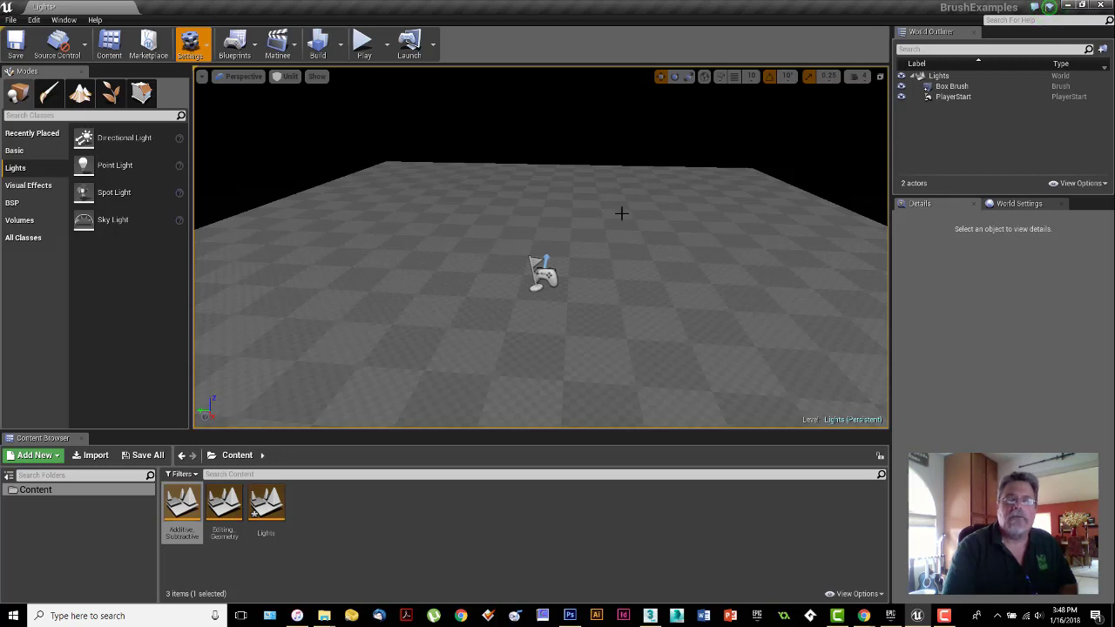
mouse_move(610, 249)
right_down()
mouse_move(610, 261)
mouse_move(610, 223)
mouse_move(610, 281)
mouse_move(607, 247)
right_up()
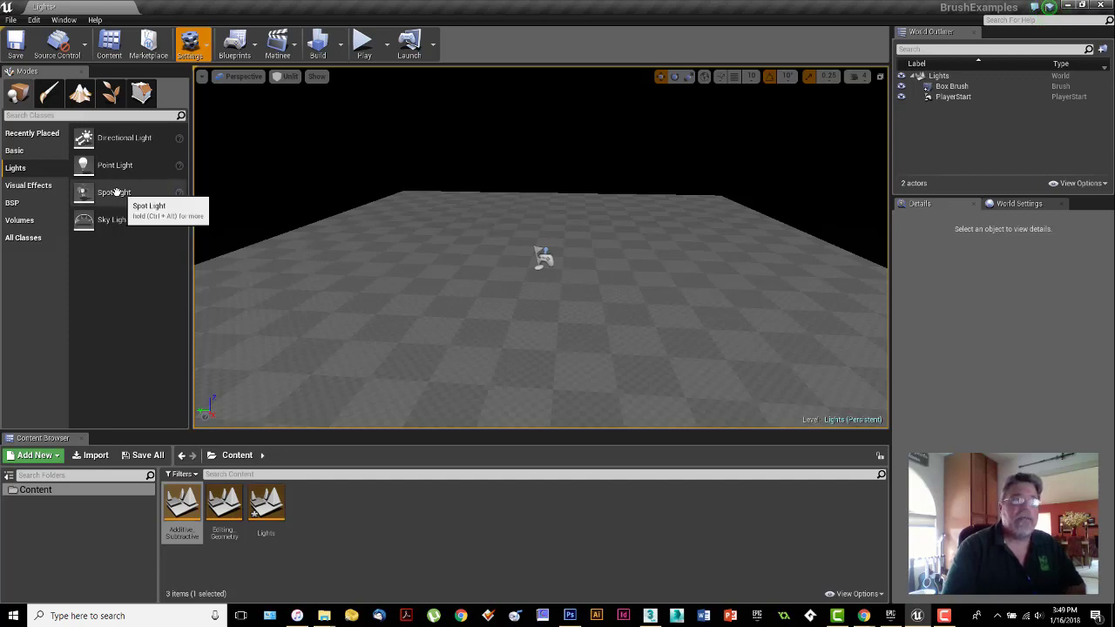
- Bring up the Photoshop diagram and select the Brush on the Background layer
key(alt+Tab)
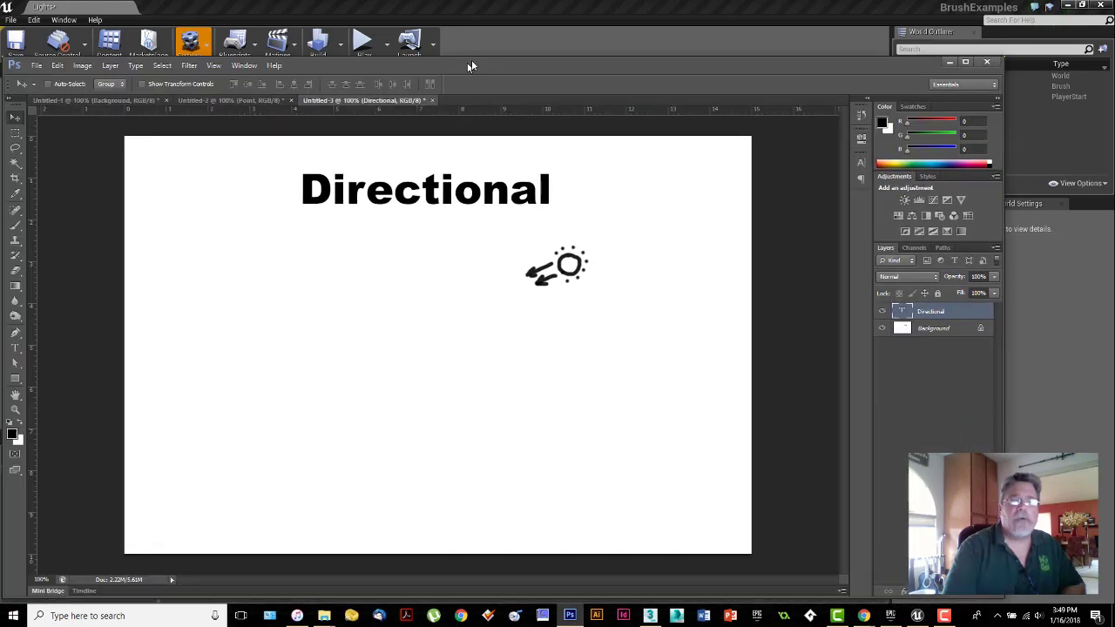
drag(474, 59, 509, 39)
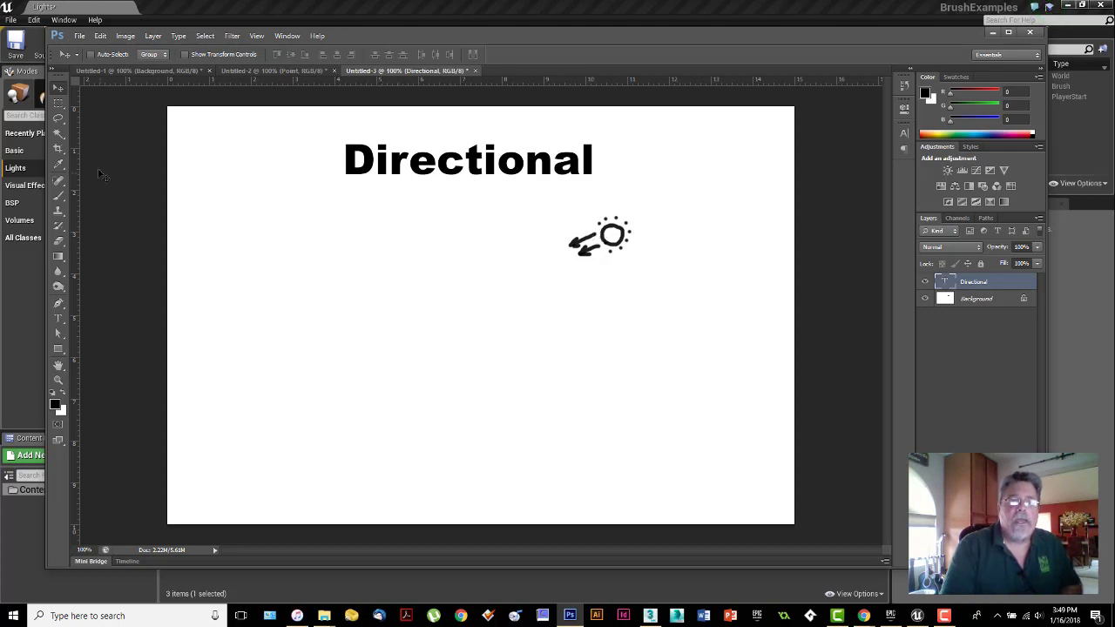
click(58, 195)
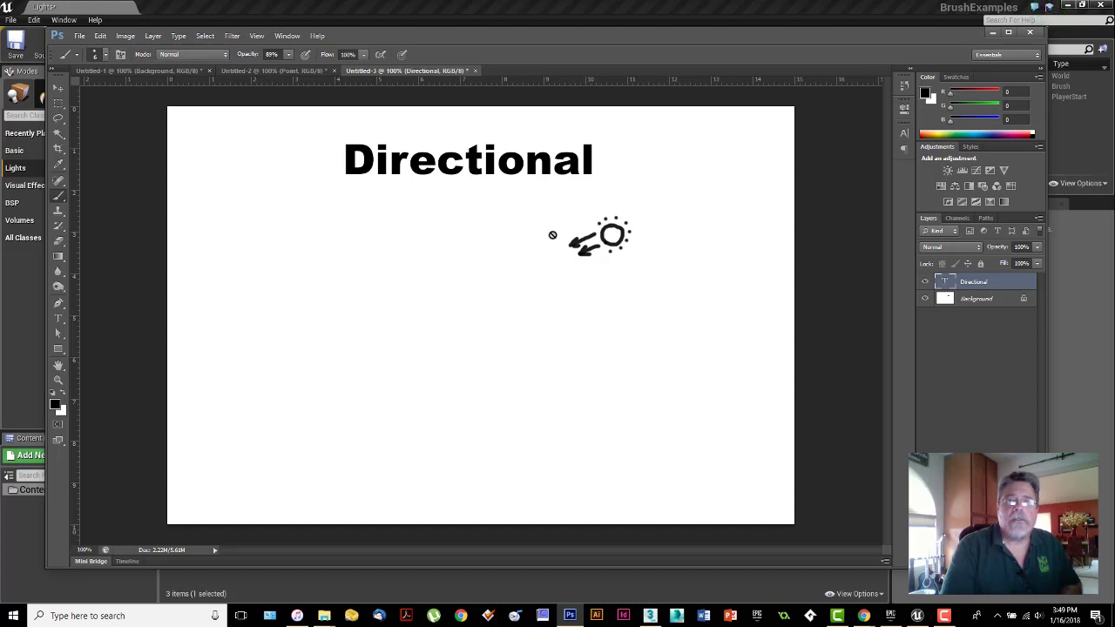
click(965, 300)
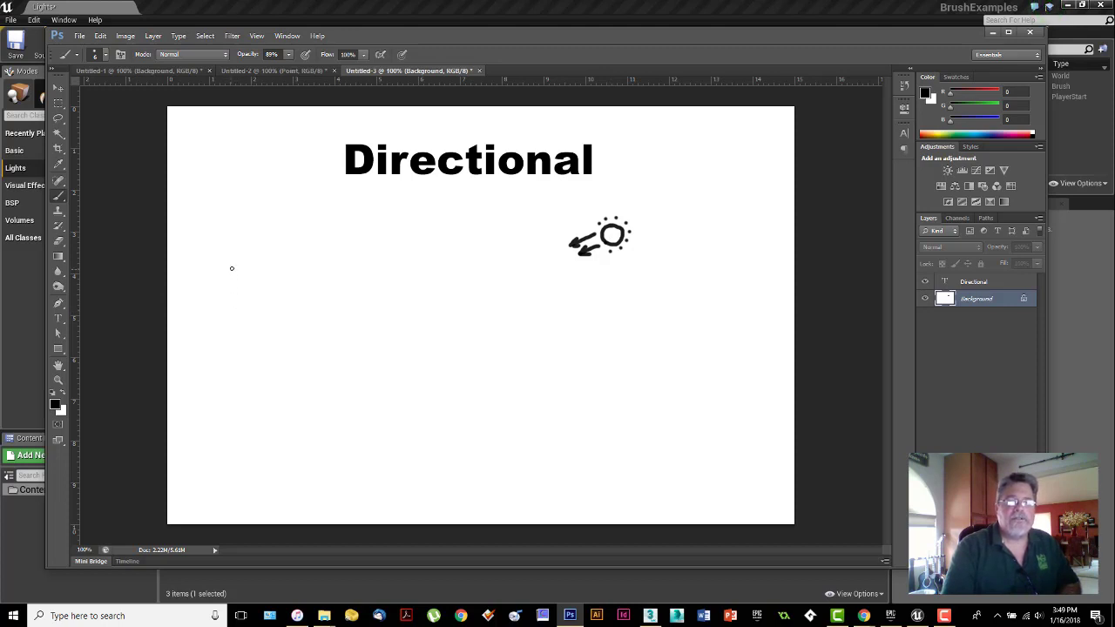
- Sketch a sun with three long down-right rays and short side rays, then switch to white
mouse_move(232, 268)
mouse_down()
mouse_move(219, 296)
mouse_move(260, 293)
mouse_move(251, 270)
mouse_move(233, 265)
mouse_up()
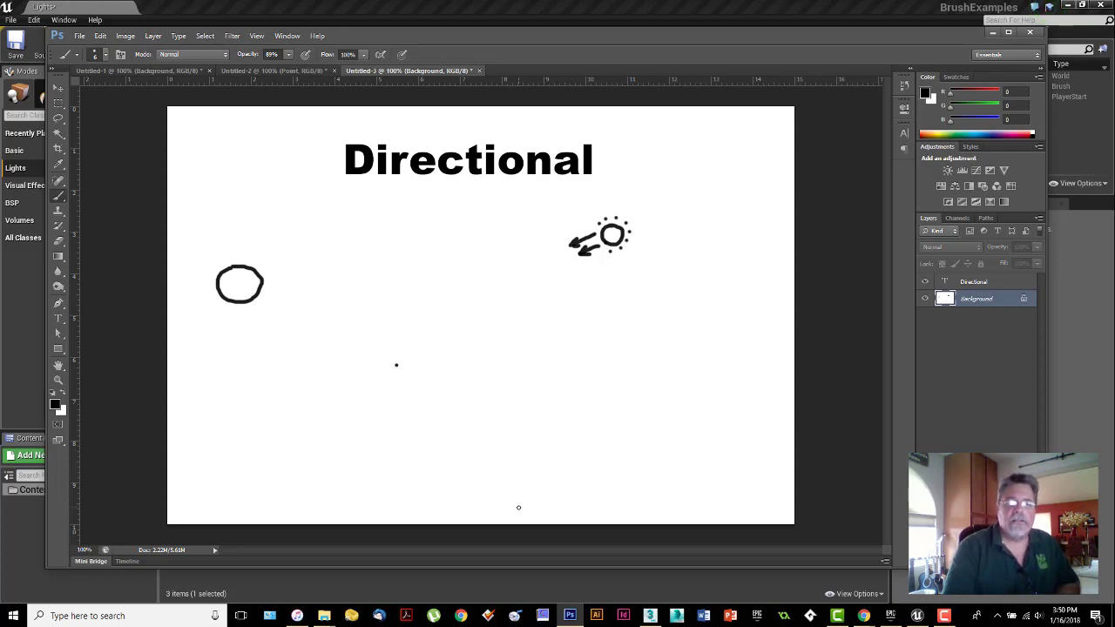
mouse_move(236, 302)
mouse_down()
mouse_move(311, 379)
mouse_move(371, 410)
mouse_up()
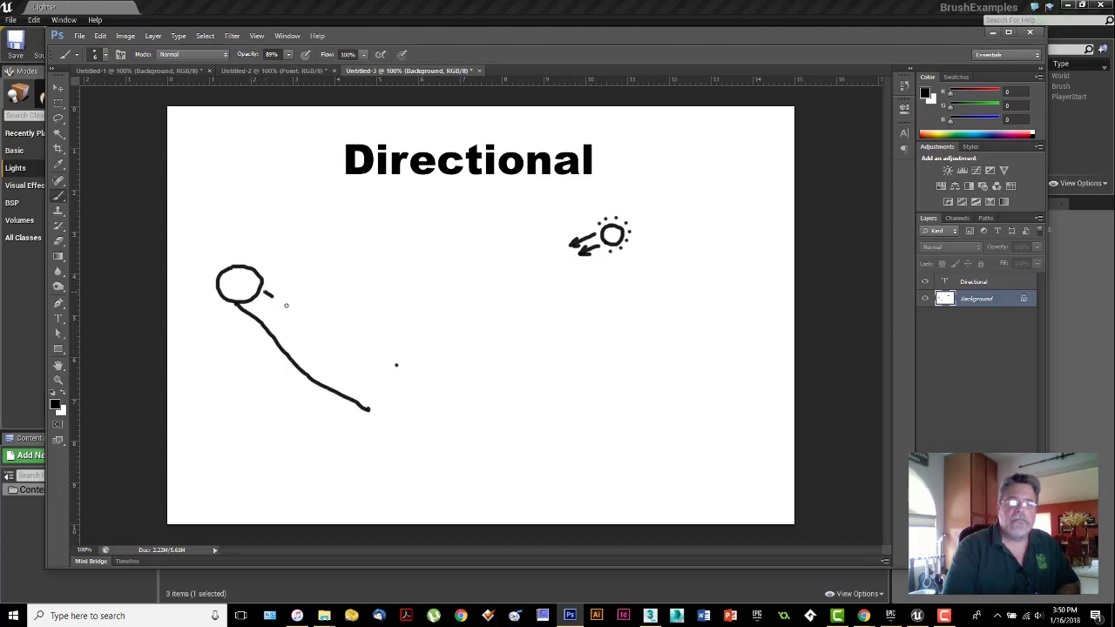
drag(285, 305, 405, 393)
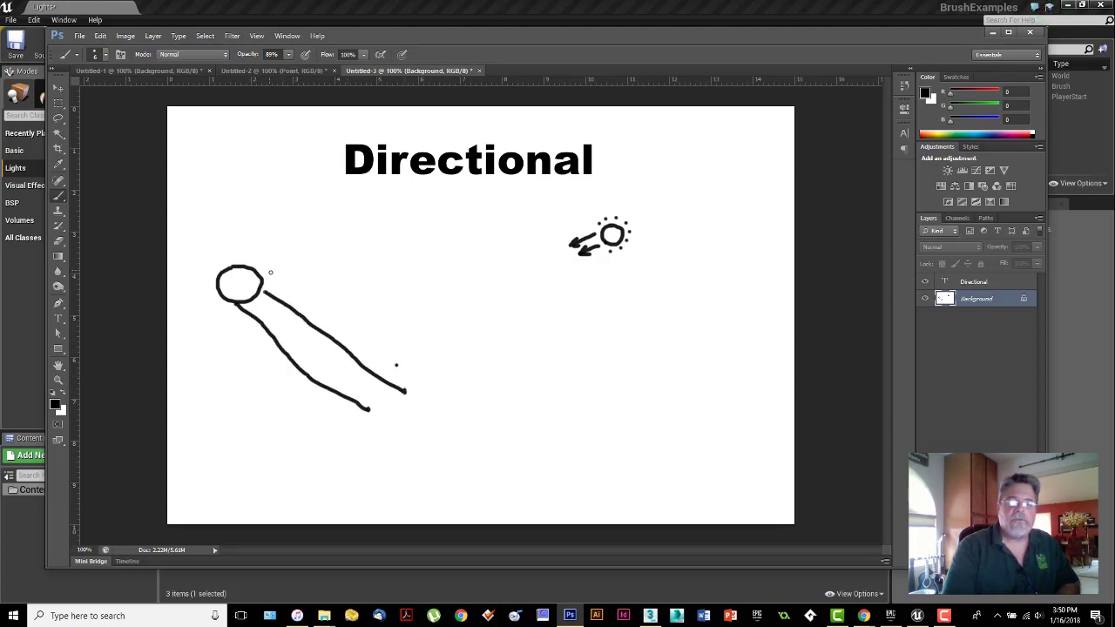
drag(270, 272, 447, 384)
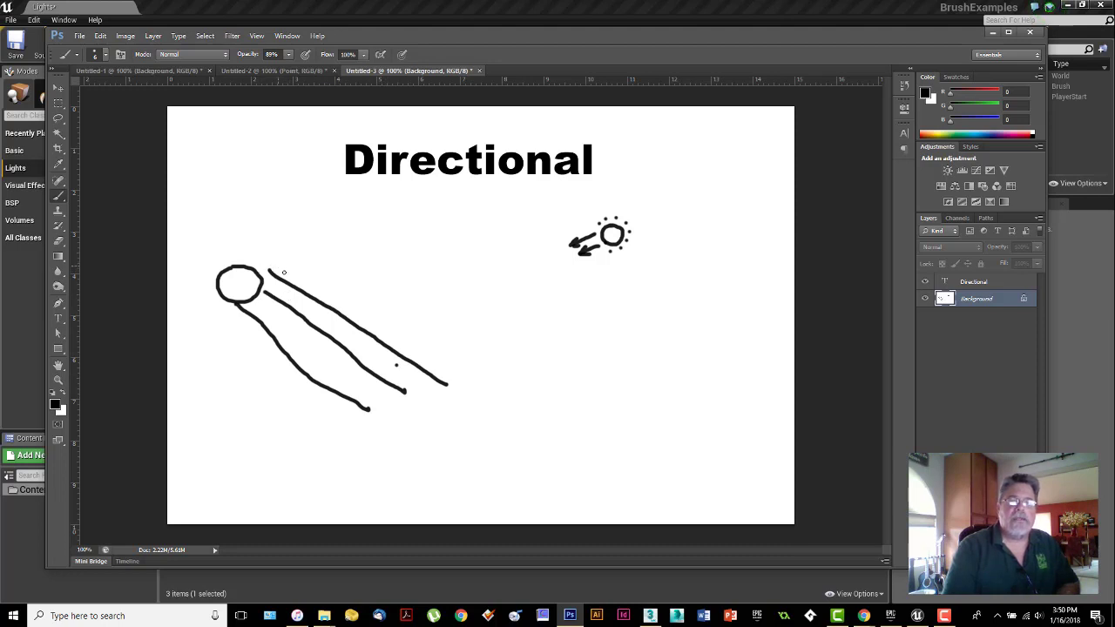
mouse_move(261, 265)
mouse_down()
mouse_move(287, 231)
mouse_move(230, 225)
mouse_move(195, 250)
mouse_up()
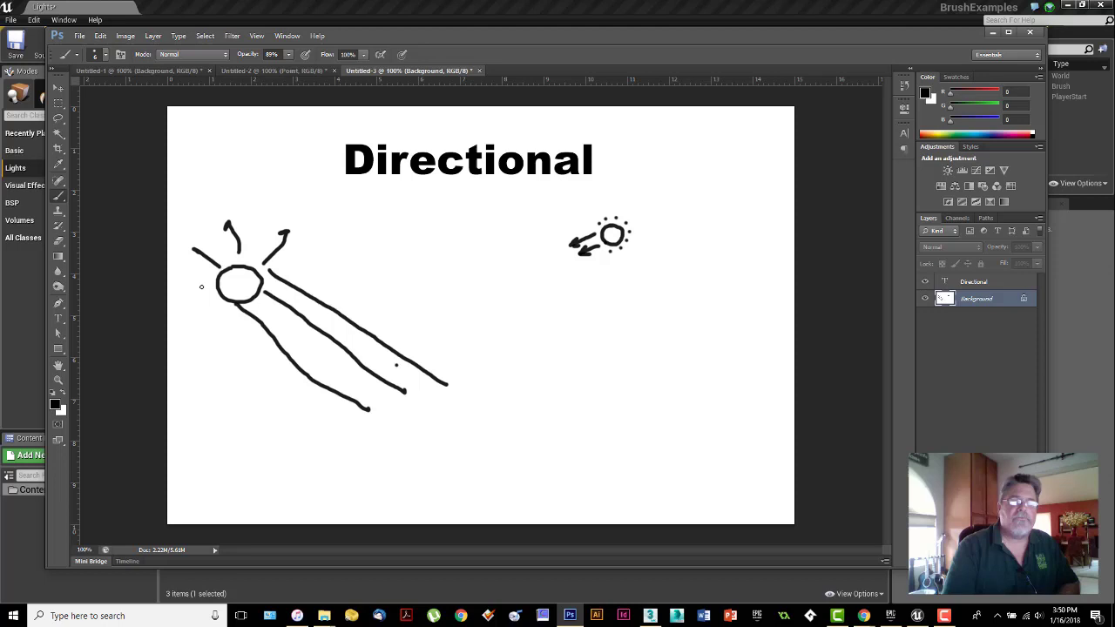
mouse_move(205, 290)
mouse_down()
mouse_move(183, 292)
mouse_move(196, 319)
mouse_up()
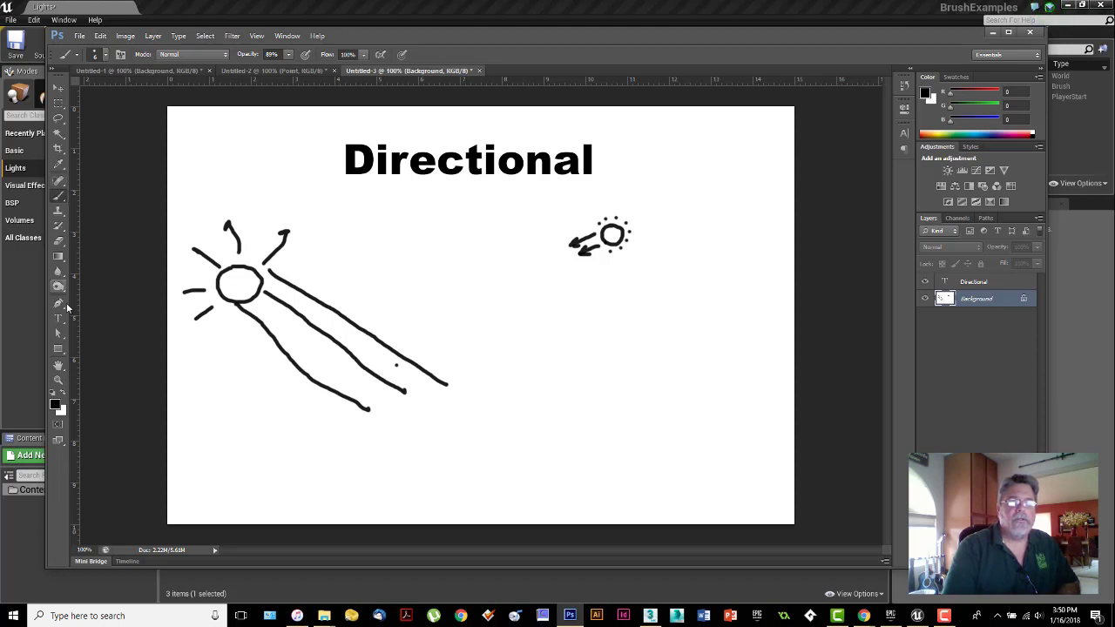
click(64, 398)
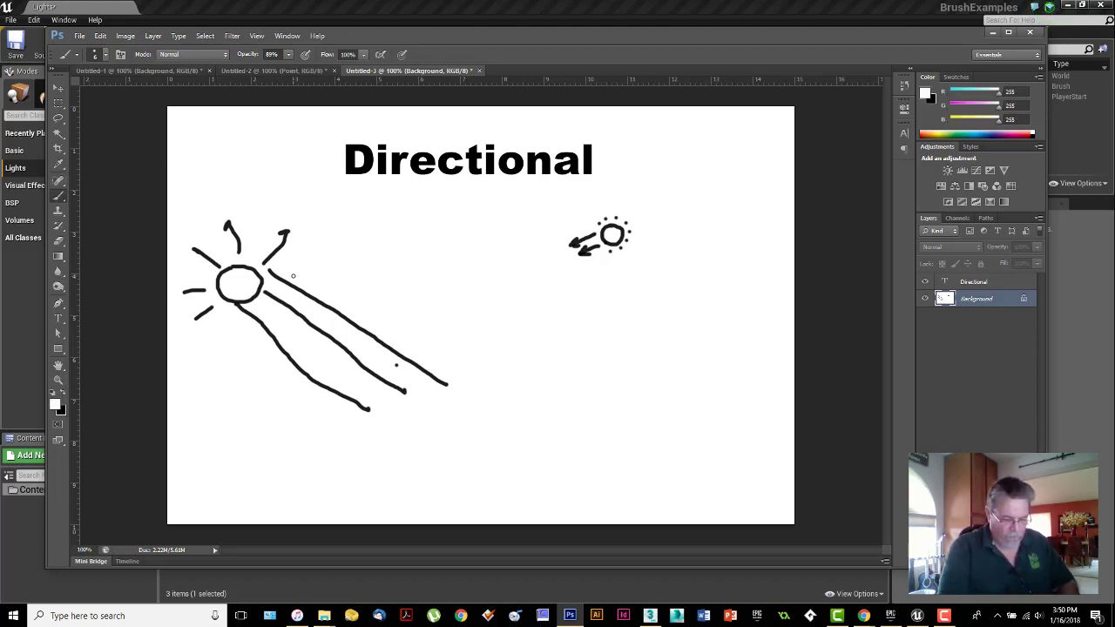
- Paint over the sun sketch in white at 100% opacity, then restore a 10 px black brush
key(bracketright)
key(bracketright)
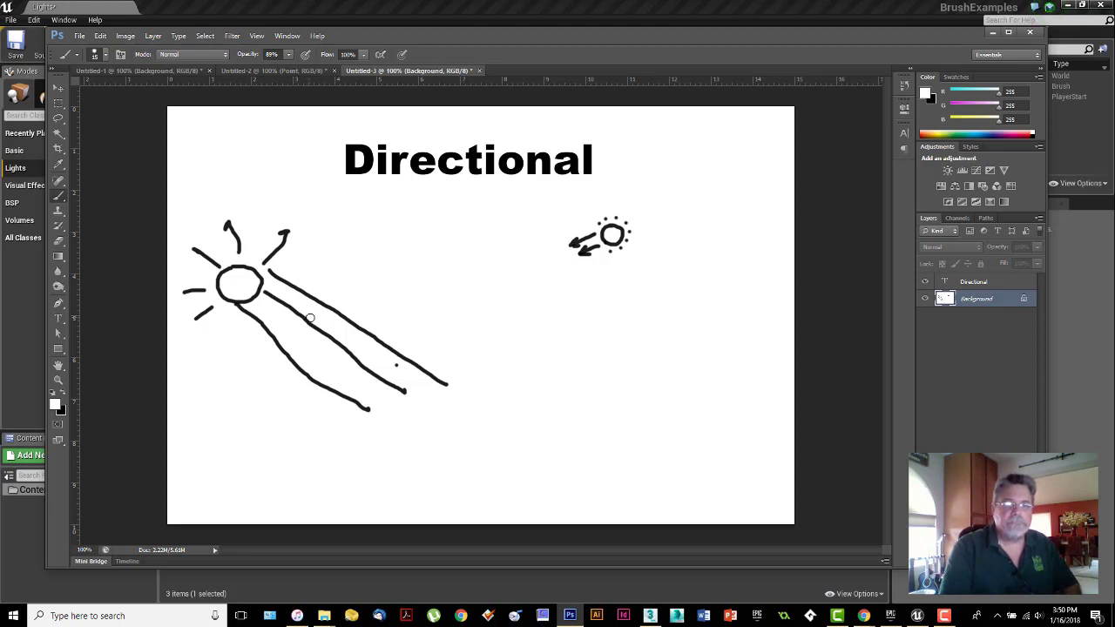
key(bracketright)
key(bracketright)
key(bracketright)
key(bracketright)
key(bracketright)
key(bracketright)
key(bracketright)
key(bracketright)
key(bracketright)
key(bracketright)
key(bracketright)
key(bracketright)
key(bracketright)
key(bracketright)
mouse_move(361, 361)
mouse_down()
mouse_move(314, 347)
mouse_move(230, 254)
mouse_move(269, 267)
mouse_move(204, 292)
mouse_up()
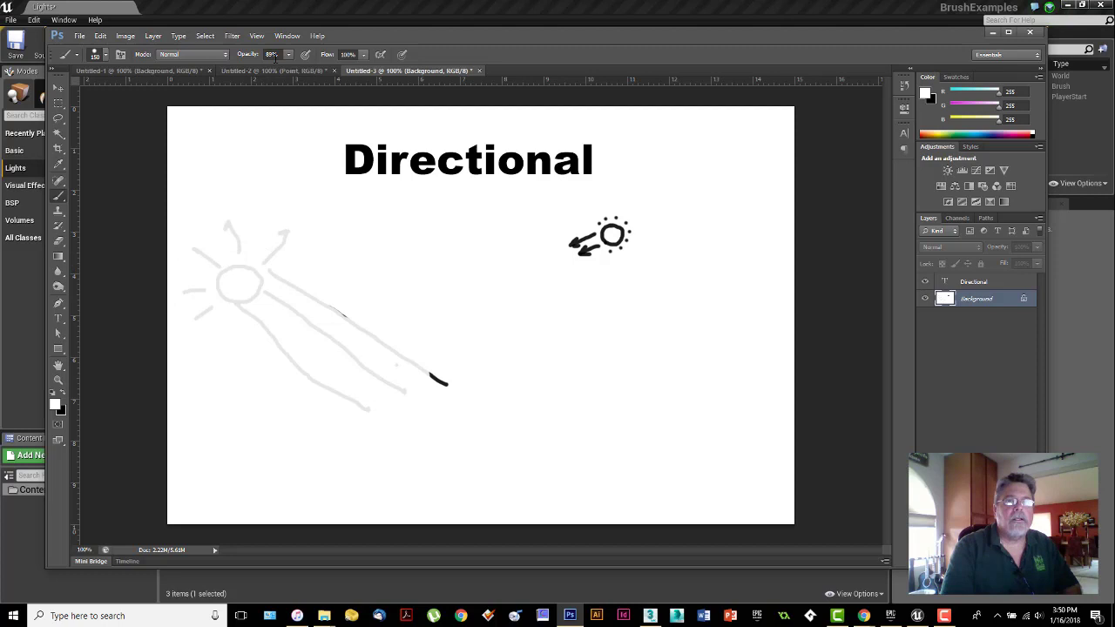
drag(288, 59, 297, 63)
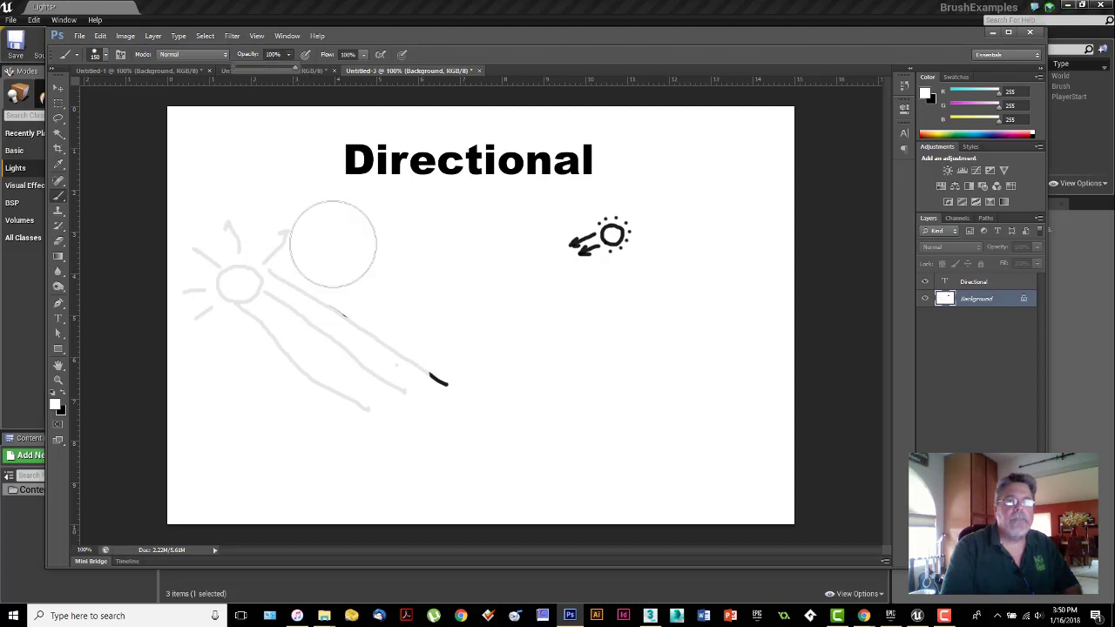
mouse_move(396, 363)
mouse_down()
mouse_move(441, 362)
mouse_move(365, 379)
mouse_move(215, 304)
mouse_move(221, 285)
mouse_move(264, 252)
mouse_move(275, 317)
mouse_up()
key(bracketleft)
key(bracketleft)
key(bracketleft)
key(bracketleft)
key(bracketleft)
key(bracketleft)
key(bracketleft)
key(bracketleft)
key(bracketleft)
key(bracketleft)
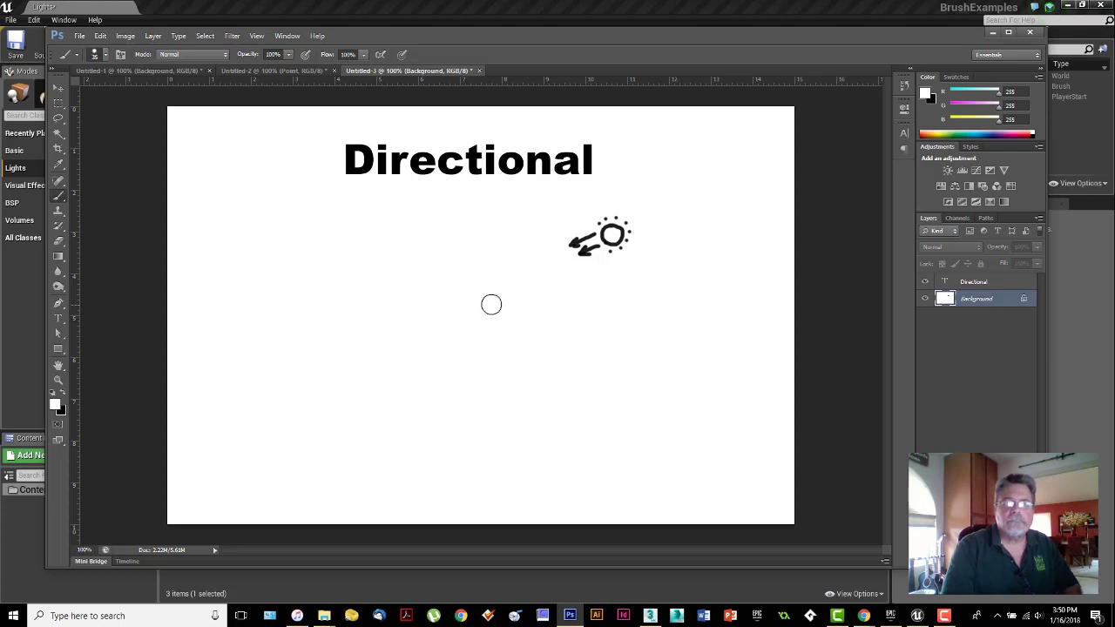
key(bracketleft)
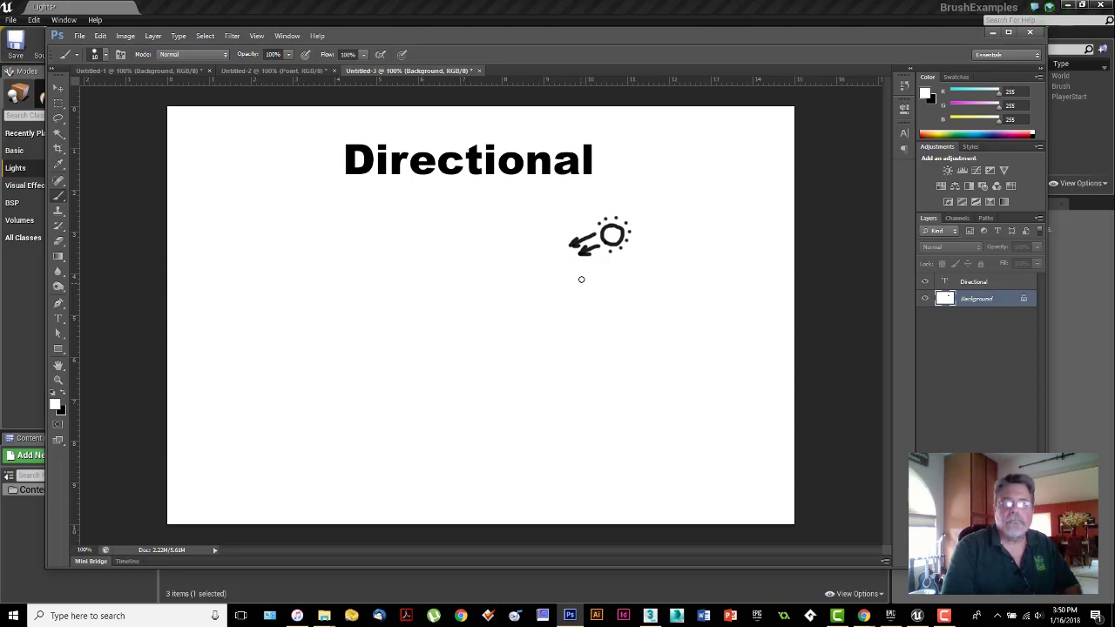
click(62, 397)
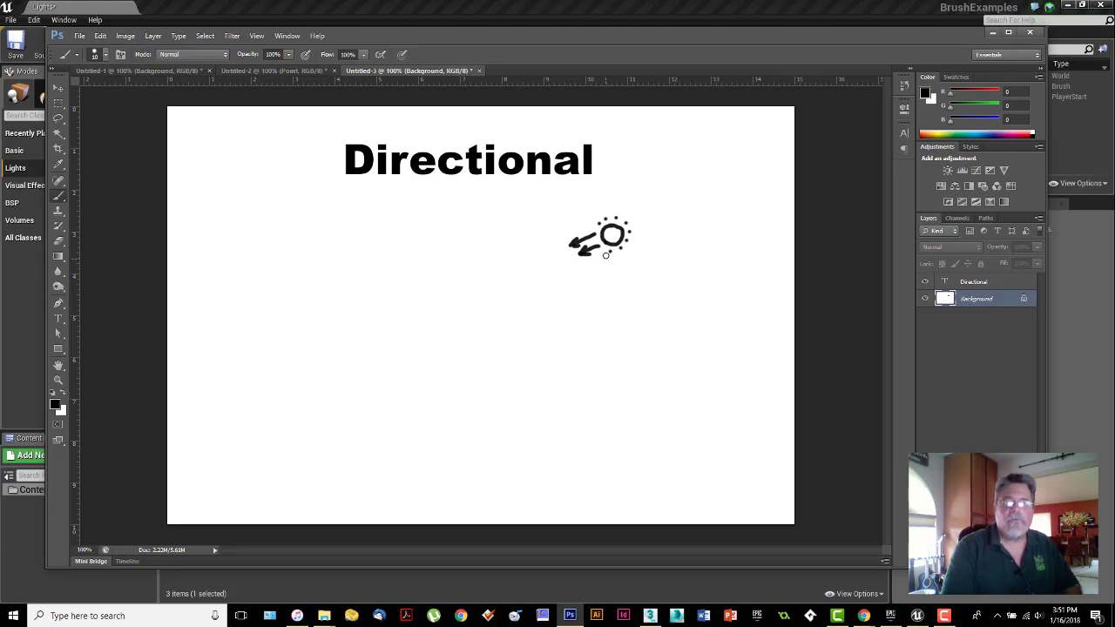
- Paint three long parallel down-left arrows beside the sun icon, then lower the Photoshop window
drag(610, 240, 598, 244)
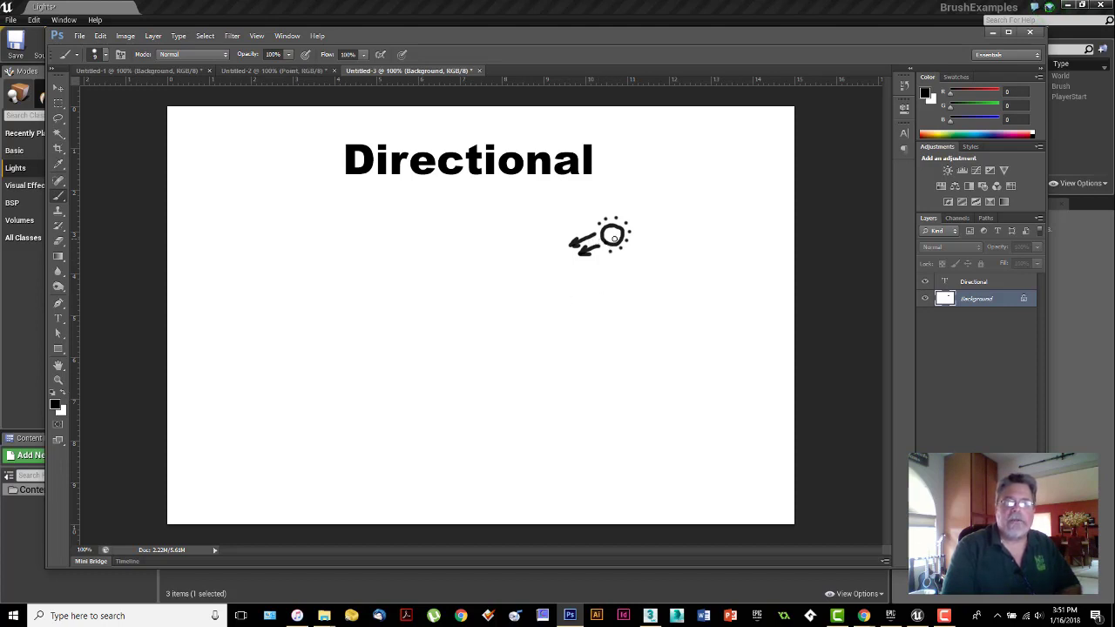
mouse_move(657, 365)
mouse_down()
mouse_move(520, 421)
mouse_move(361, 465)
mouse_move(374, 455)
mouse_move(368, 479)
mouse_move(405, 480)
mouse_up()
mouse_move(518, 202)
mouse_down()
mouse_move(236, 292)
mouse_move(253, 272)
mouse_move(221, 294)
mouse_move(280, 300)
mouse_up()
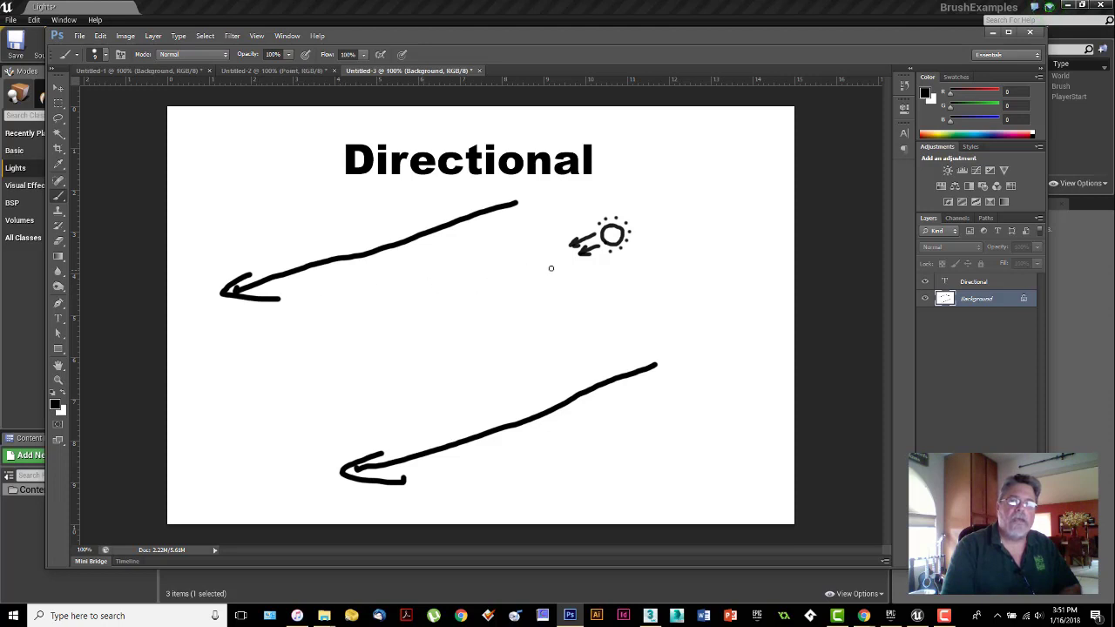
mouse_move(549, 268)
mouse_down()
mouse_move(248, 377)
mouse_move(293, 347)
mouse_move(247, 376)
mouse_move(307, 381)
mouse_up()
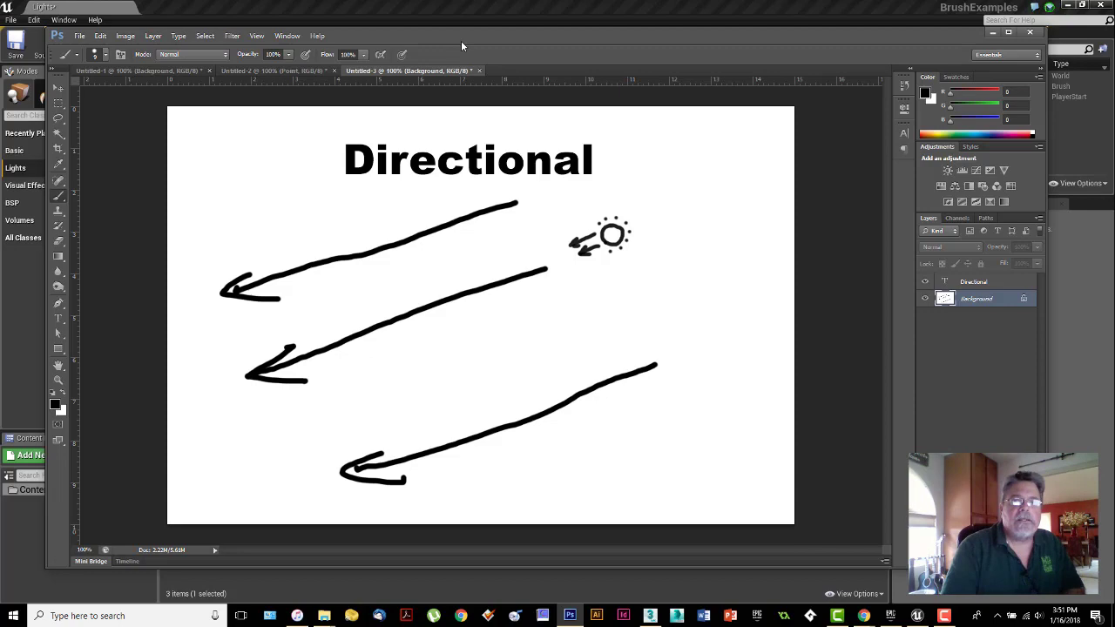
drag(454, 33, 463, 247)
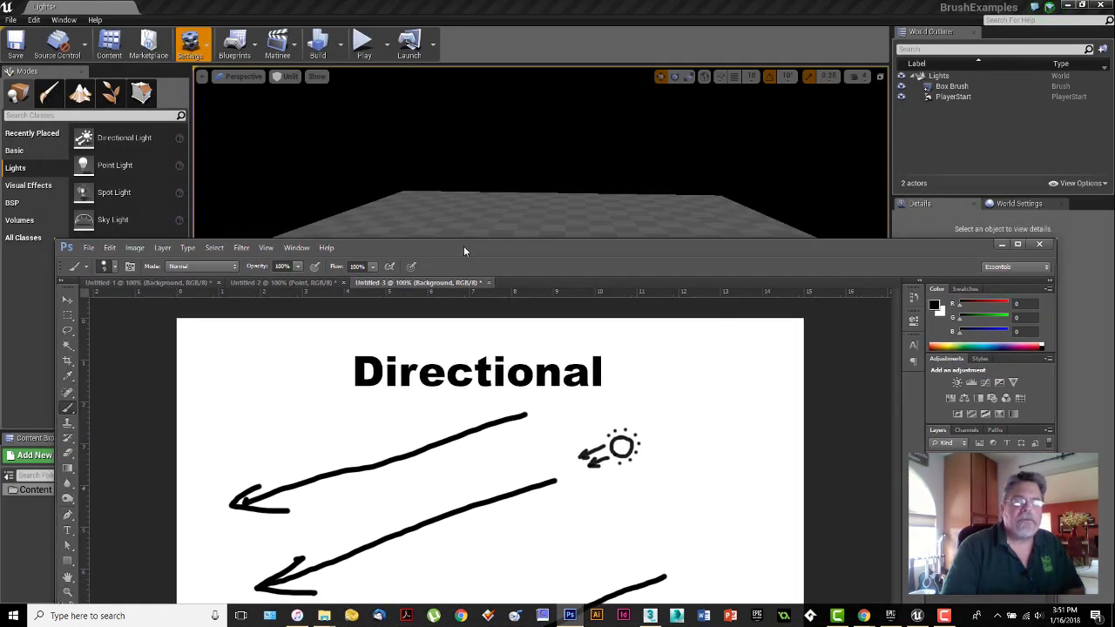
- Drag the Photoshop window back up over the Unreal Editor
drag(464, 247, 452, 58)
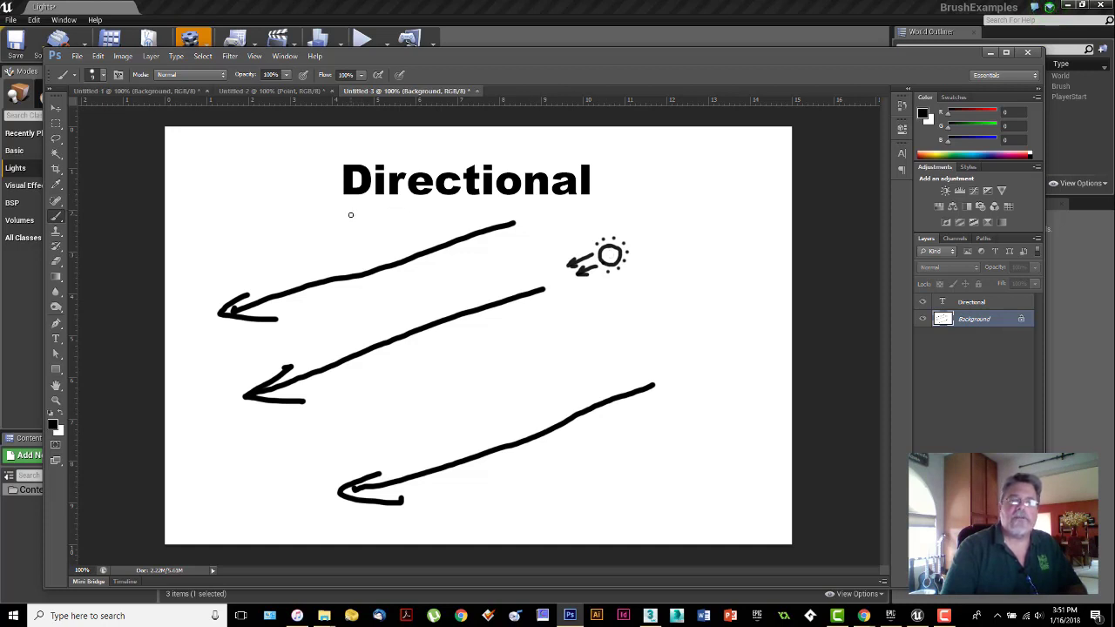
- Underline the Directional title and sketch a labelled ground plane, then switch to the Point drawing
drag(346, 215, 601, 217)
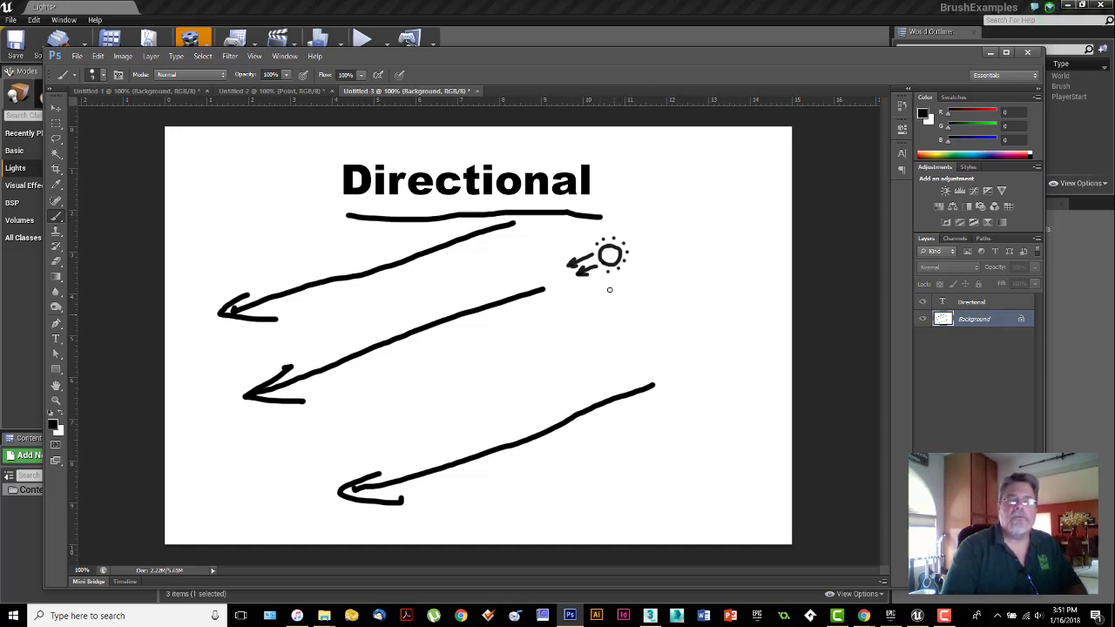
mouse_move(218, 444)
mouse_down()
mouse_move(275, 426)
mouse_move(425, 430)
mouse_move(383, 494)
mouse_move(182, 491)
mouse_move(249, 421)
mouse_move(274, 458)
mouse_up()
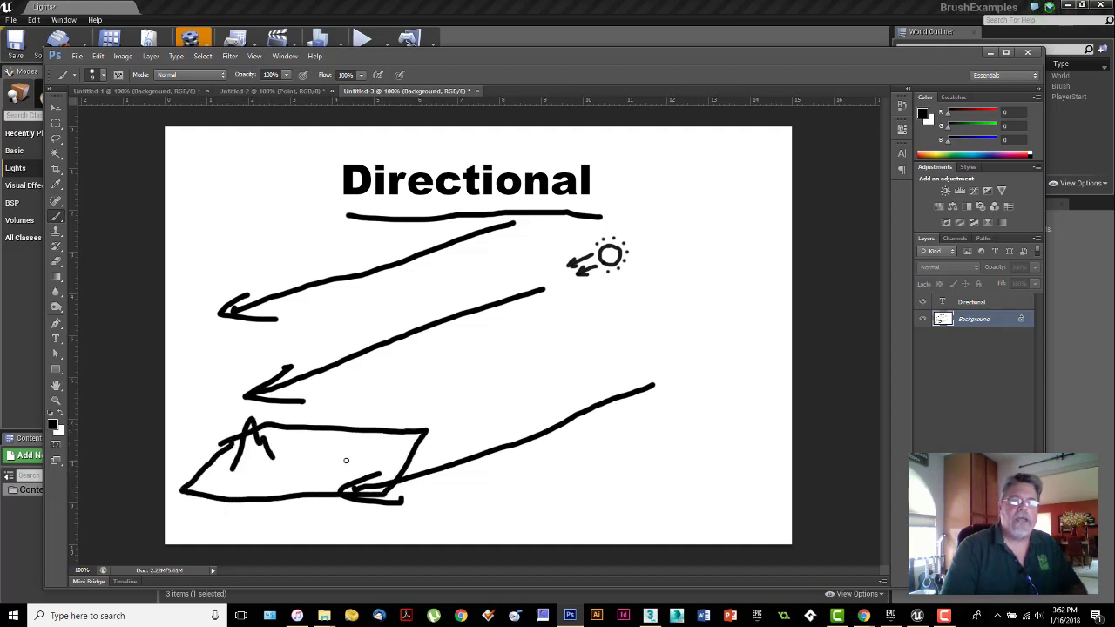
mouse_move(353, 446)
mouse_down()
mouse_move(325, 450)
mouse_move(337, 467)
mouse_move(290, 470)
mouse_move(319, 462)
mouse_up()
click(315, 459)
drag(342, 446, 331, 450)
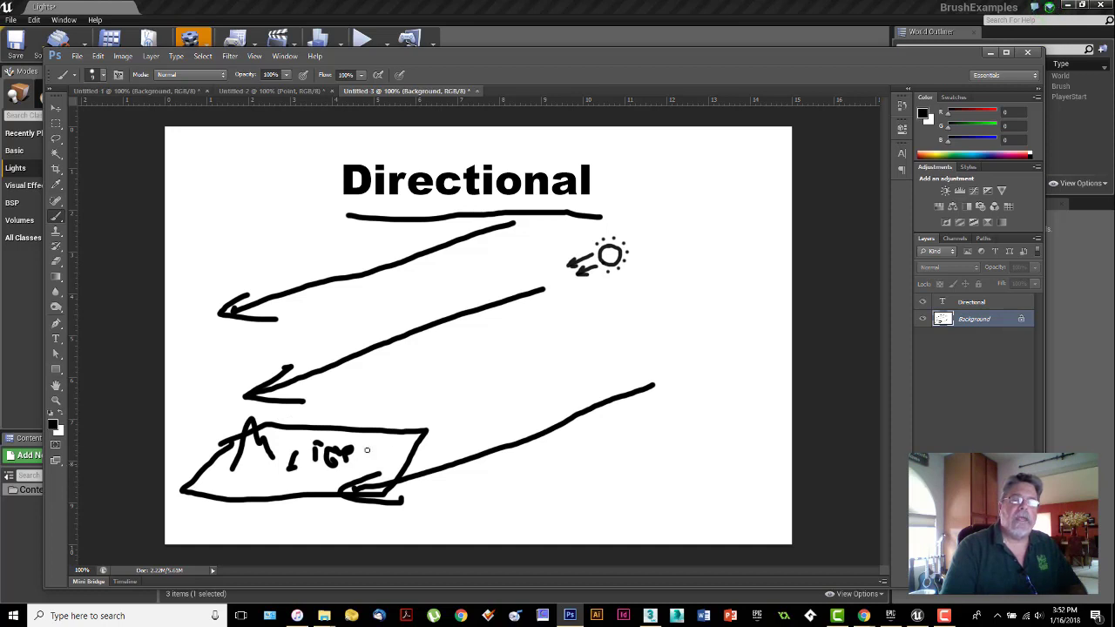
click(284, 91)
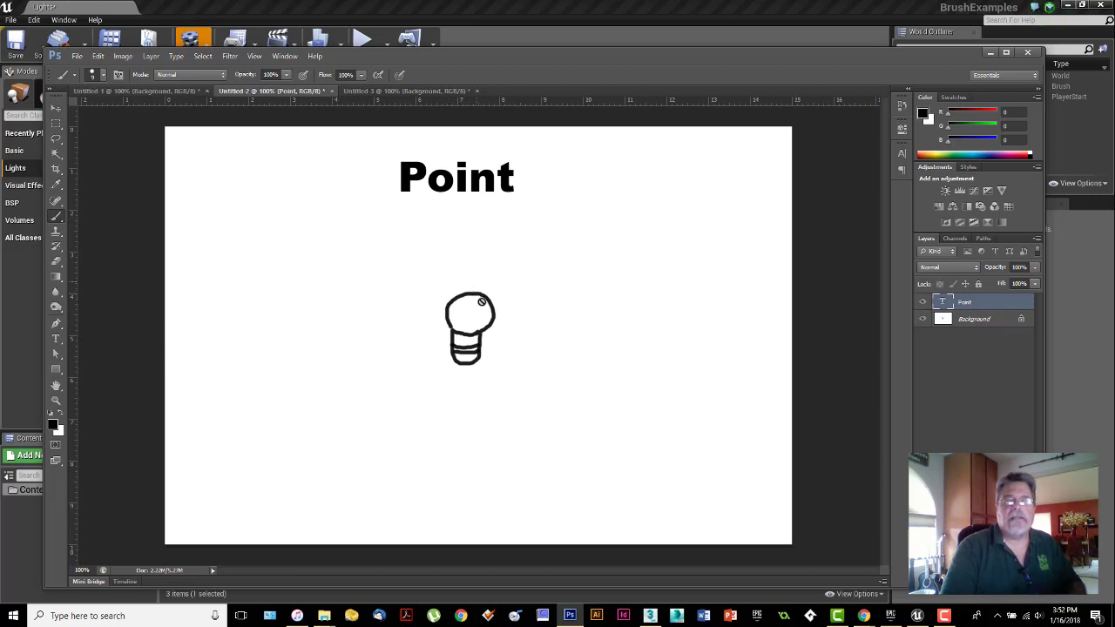
- On the Background layer, paint the bulb's filament and arrows radiating in all directions
click(973, 319)
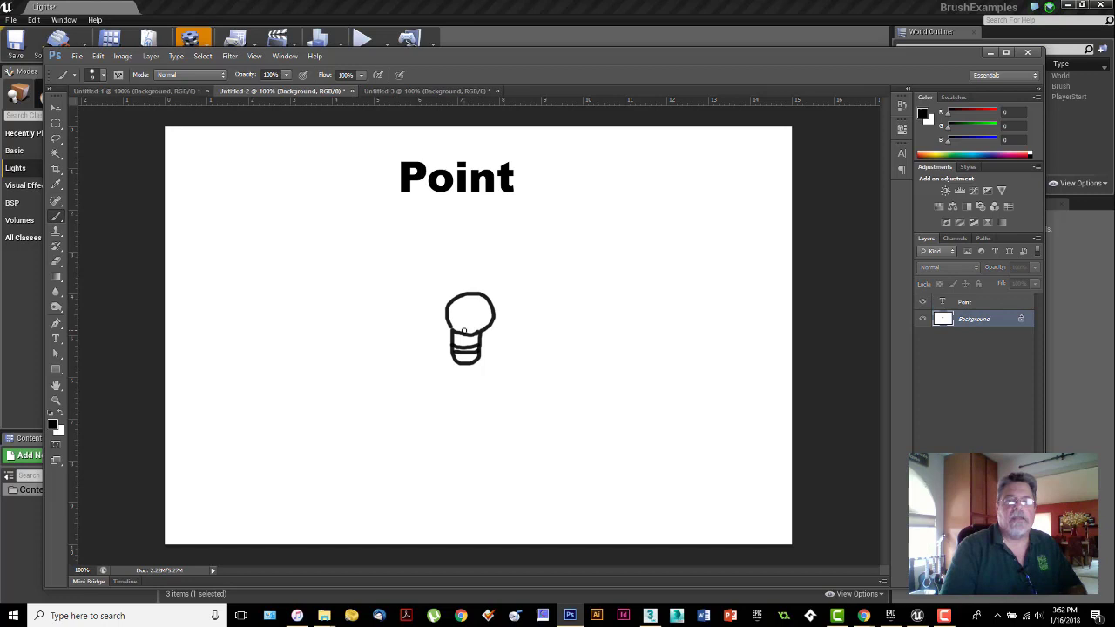
mouse_move(465, 331)
mouse_down()
mouse_move(468, 319)
mouse_move(471, 331)
mouse_up()
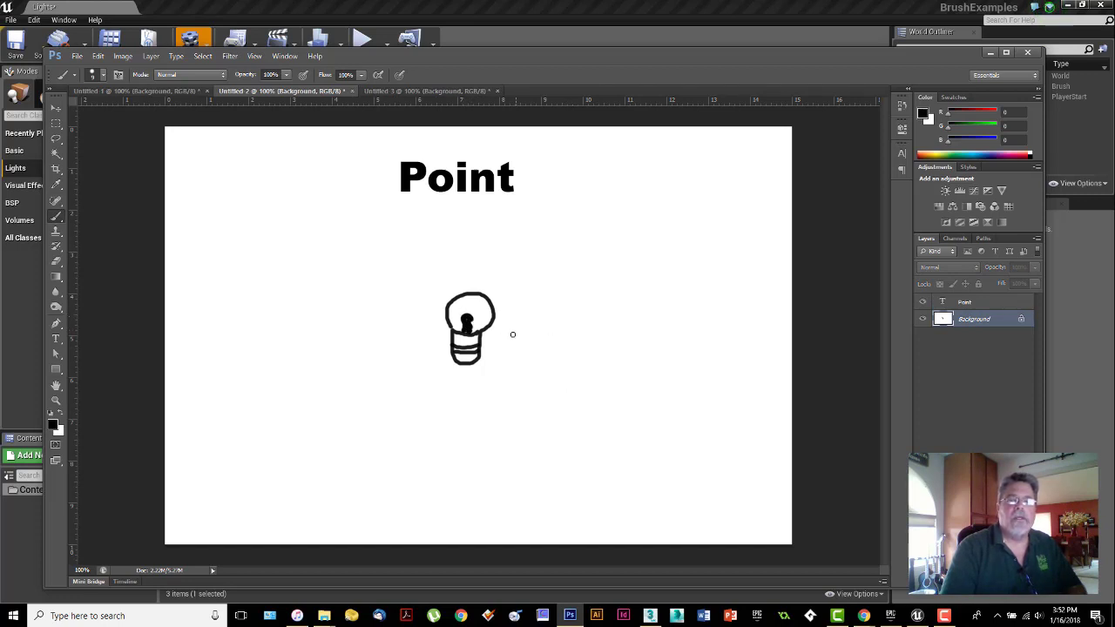
mouse_move(524, 359)
mouse_down()
mouse_move(545, 374)
mouse_move(523, 371)
mouse_up()
mouse_move(512, 295)
mouse_down()
mouse_move(567, 271)
mouse_move(552, 261)
mouse_move(565, 287)
mouse_up()
mouse_move(464, 261)
mouse_down()
mouse_move(469, 220)
mouse_move(459, 235)
mouse_move(486, 244)
mouse_up()
drag(442, 287, 378, 236)
mouse_move(380, 235)
mouse_down()
mouse_move(383, 269)
mouse_move(415, 250)
mouse_up()
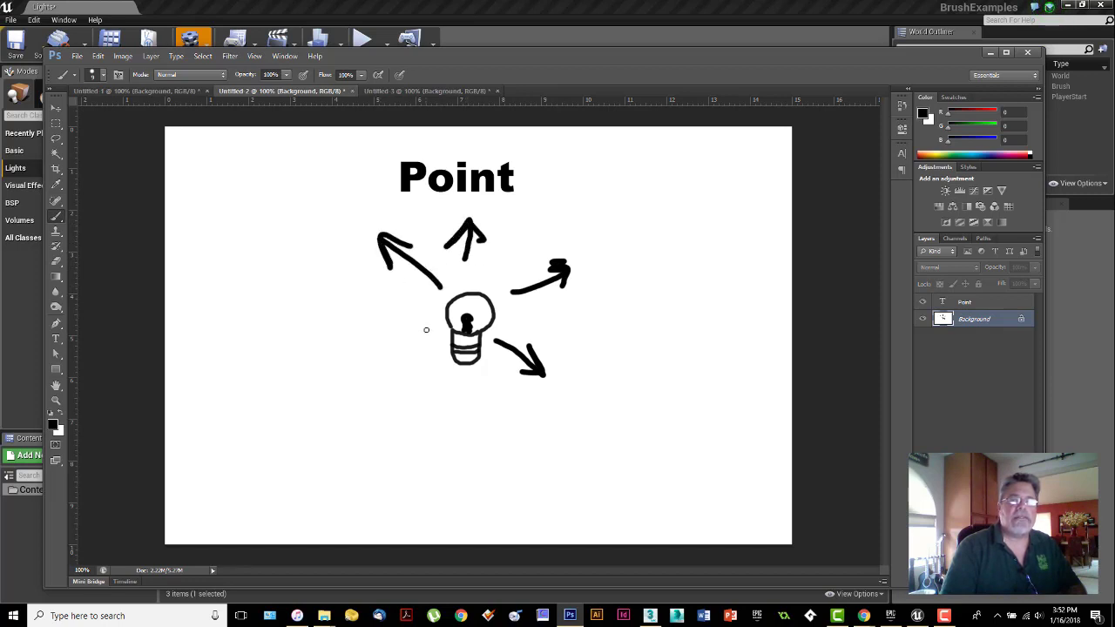
mouse_move(430, 327)
mouse_down()
mouse_move(360, 347)
mouse_move(401, 351)
mouse_move(435, 383)
mouse_move(403, 420)
mouse_up()
drag(410, 396, 403, 422)
mouse_move(403, 422)
mouse_down()
mouse_move(439, 404)
mouse_move(520, 431)
mouse_up()
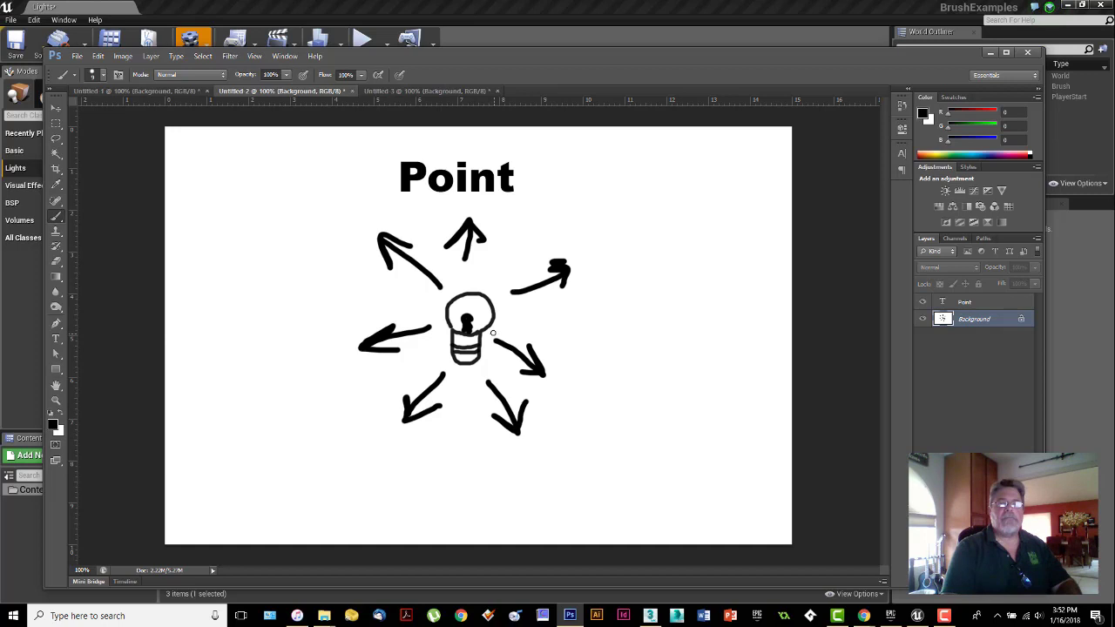
drag(467, 321, 468, 327)
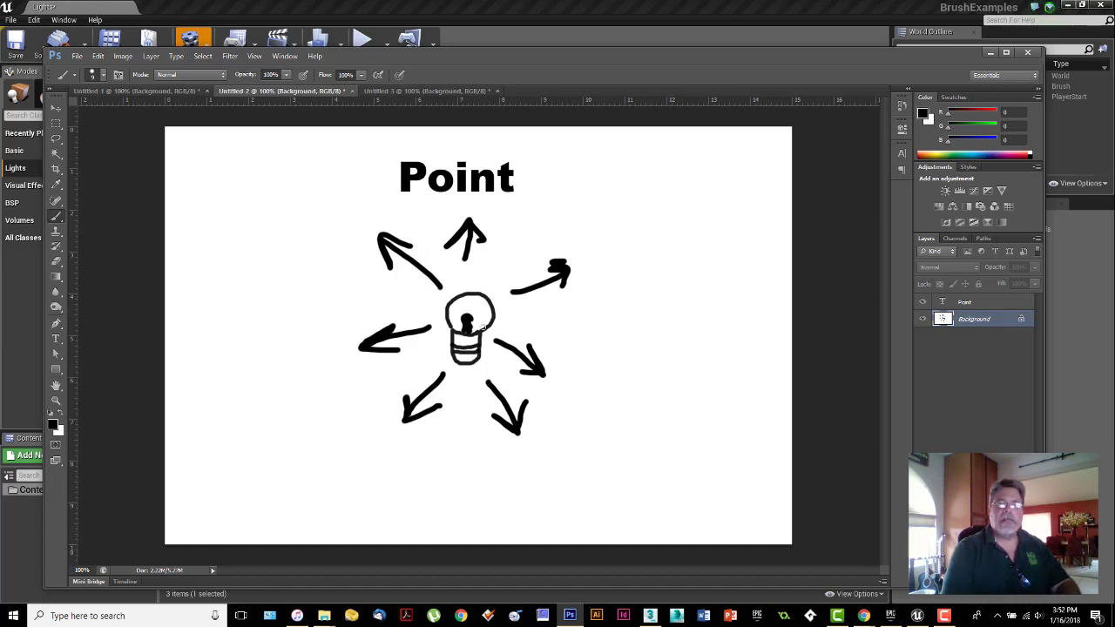
- In the Spot drawing, deselect, fill the lamp black and draw the cone's first edge
click(165, 91)
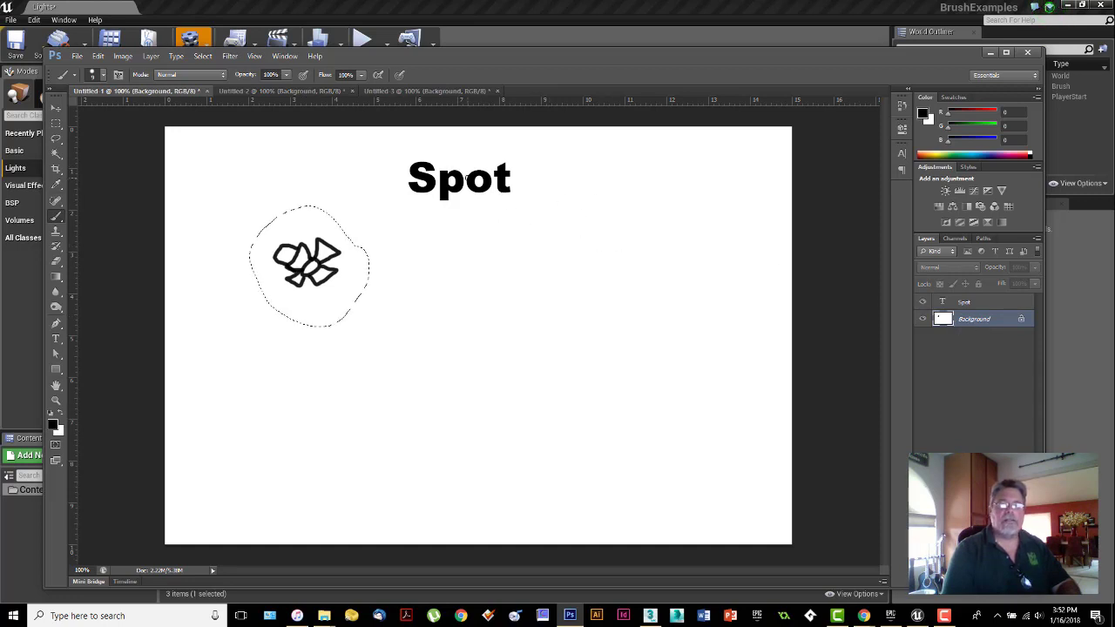
key(ctrl+d)
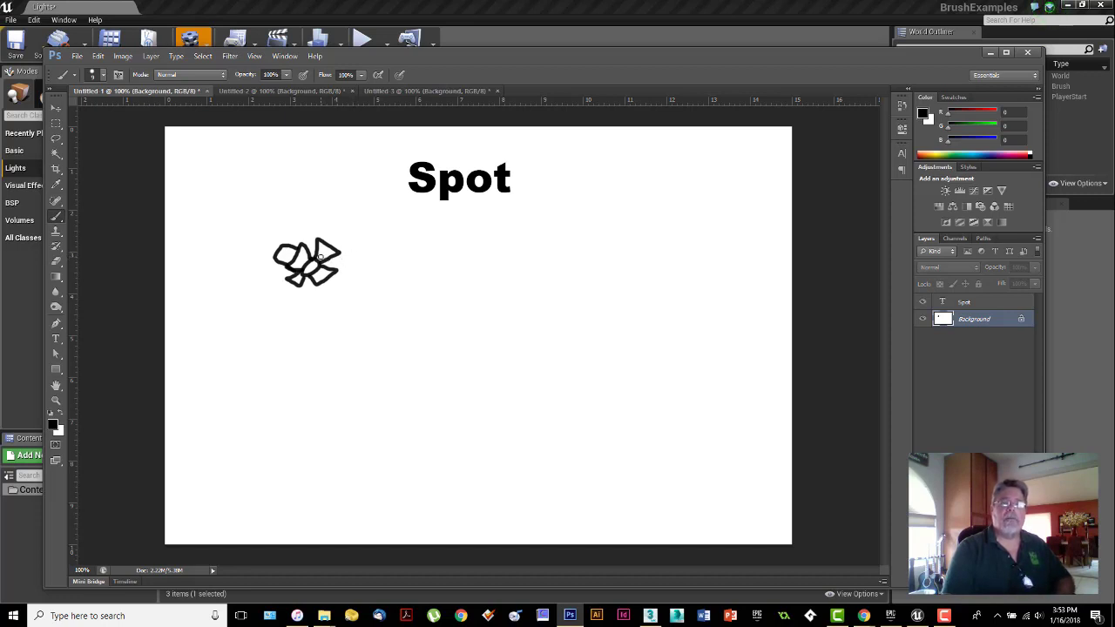
mouse_move(315, 258)
mouse_down()
mouse_move(306, 270)
mouse_move(701, 289)
mouse_up()
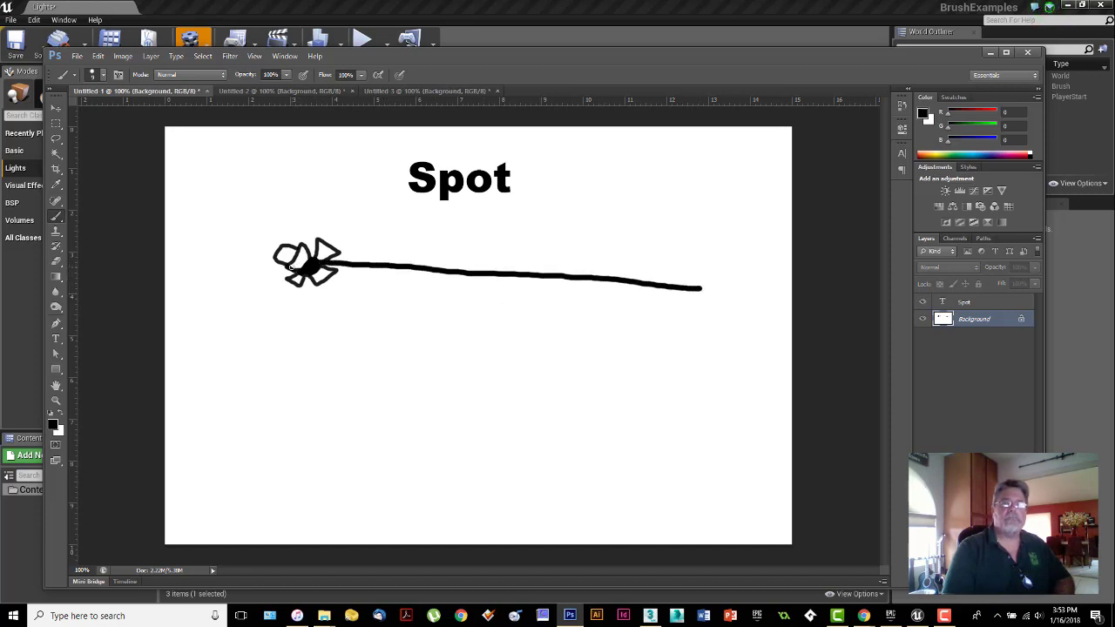
mouse_move(317, 283)
mouse_down()
mouse_move(503, 538)
mouse_move(607, 501)
mouse_move(676, 450)
mouse_move(736, 367)
mouse_move(741, 330)
mouse_move(725, 303)
mouse_move(707, 289)
mouse_move(666, 303)
mouse_move(533, 412)
mouse_move(513, 534)
mouse_up()
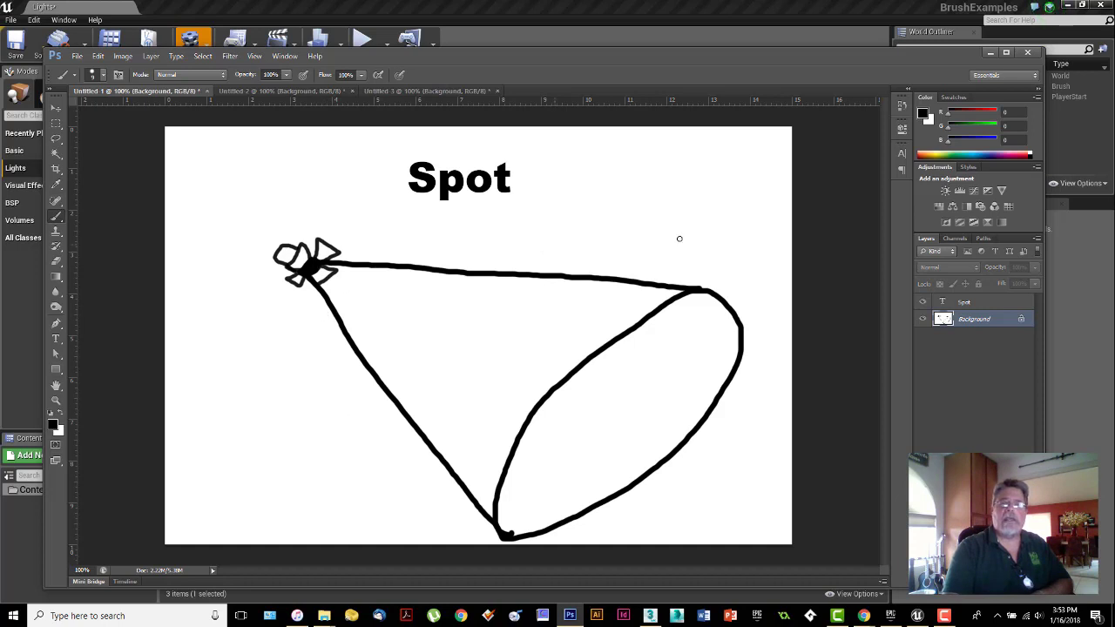
- Paint a small bell-shaped spotlight icon with an elliptical base at the top right
mouse_move(722, 224)
mouse_down()
mouse_move(706, 170)
mouse_move(677, 157)
mouse_move(654, 226)
mouse_move(701, 230)
mouse_move(659, 224)
mouse_up()
drag(680, 163, 699, 213)
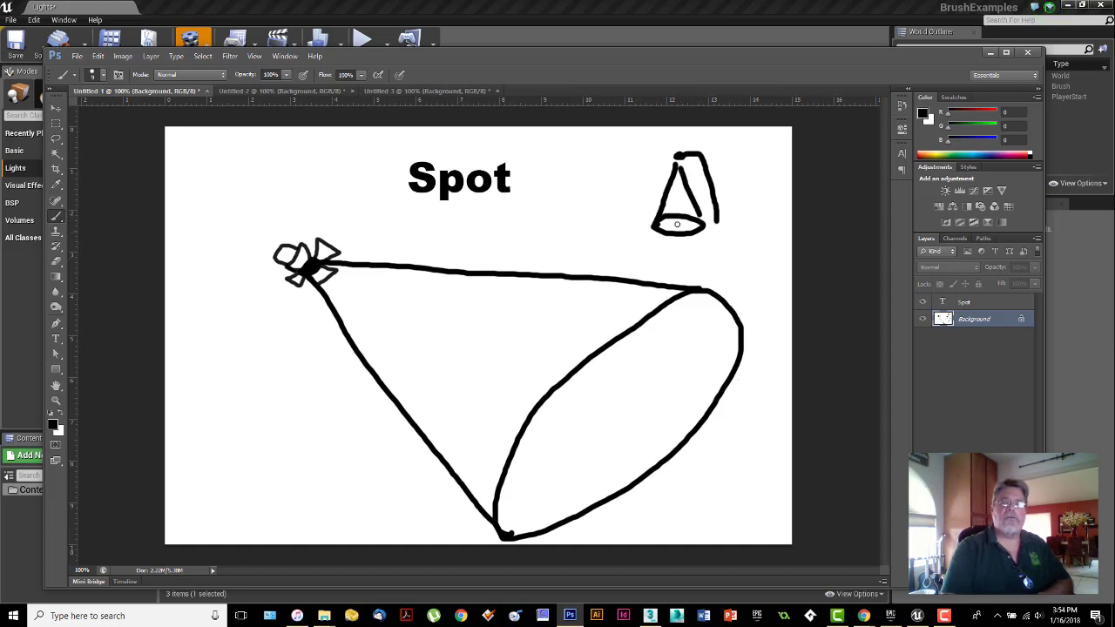
drag(677, 156, 672, 155)
drag(676, 184, 679, 214)
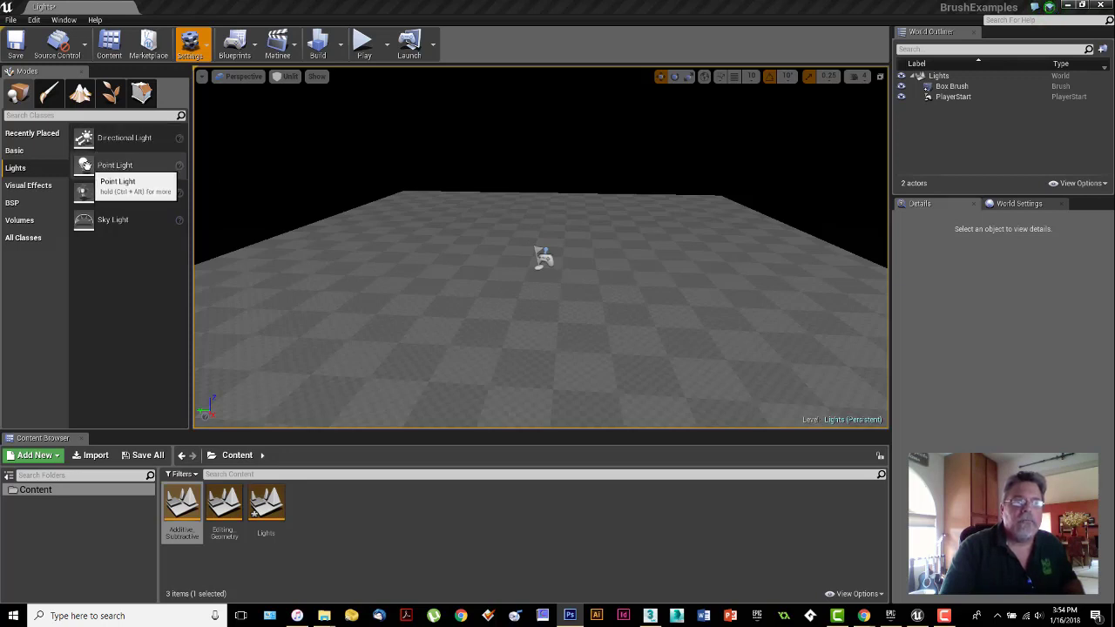
- Place a Point Light above the floor and orbit to see its radius sphere
drag(84, 166, 528, 296)
alt+drag(696, 321, 641, 354)
alt+right_drag(640, 354, 672, 610)
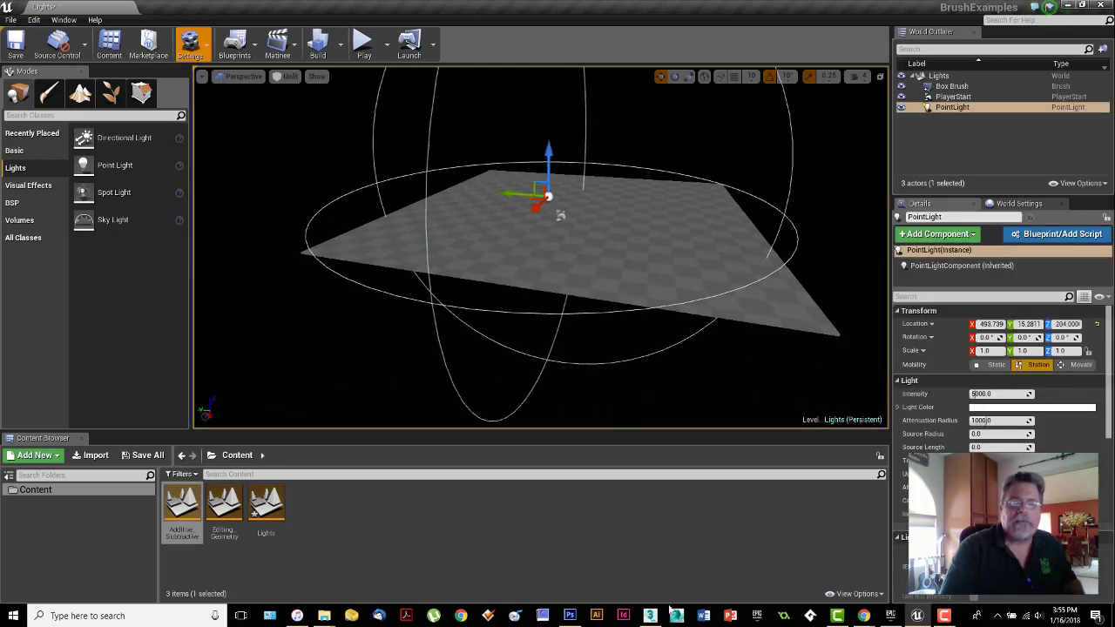
mouse_move(632, 392)
alt+mouse_down()
mouse_move(631, 370)
mouse_move(635, 383)
alt+mouse_up()
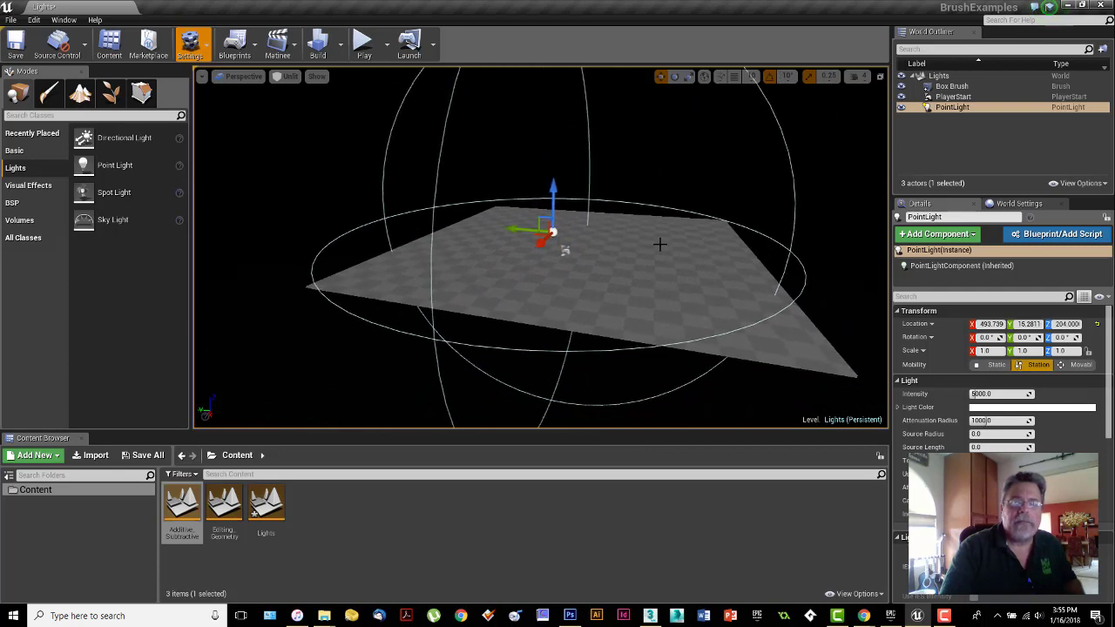
alt+drag(659, 244, 677, 176)
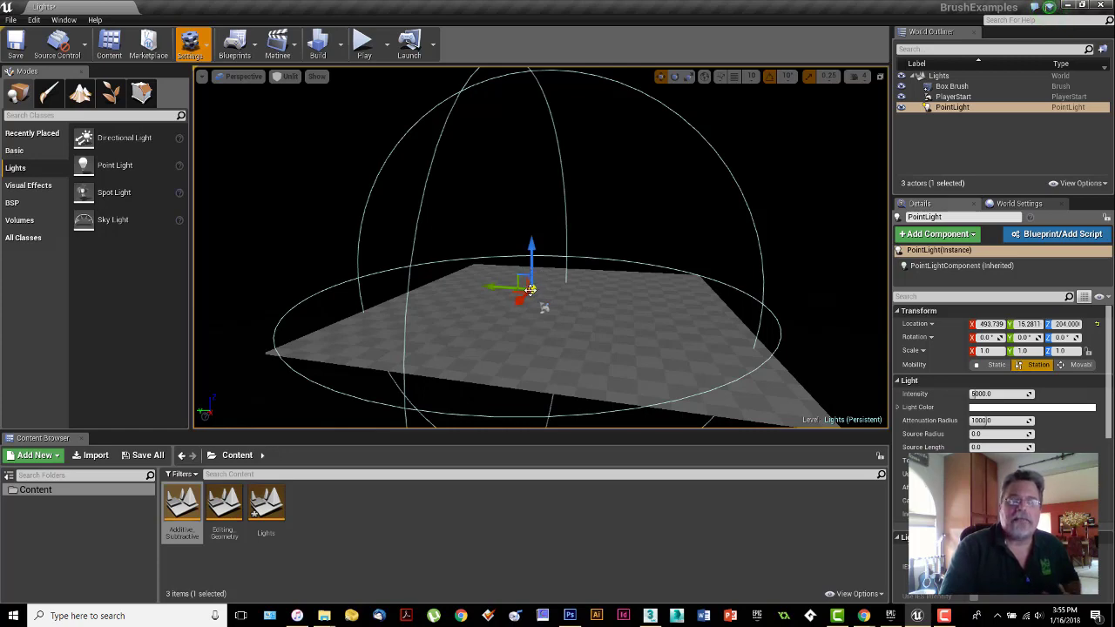
- Bring the view down toward the floor and switch the viewport to Lit rendering
right_drag(528, 289, 536, 246)
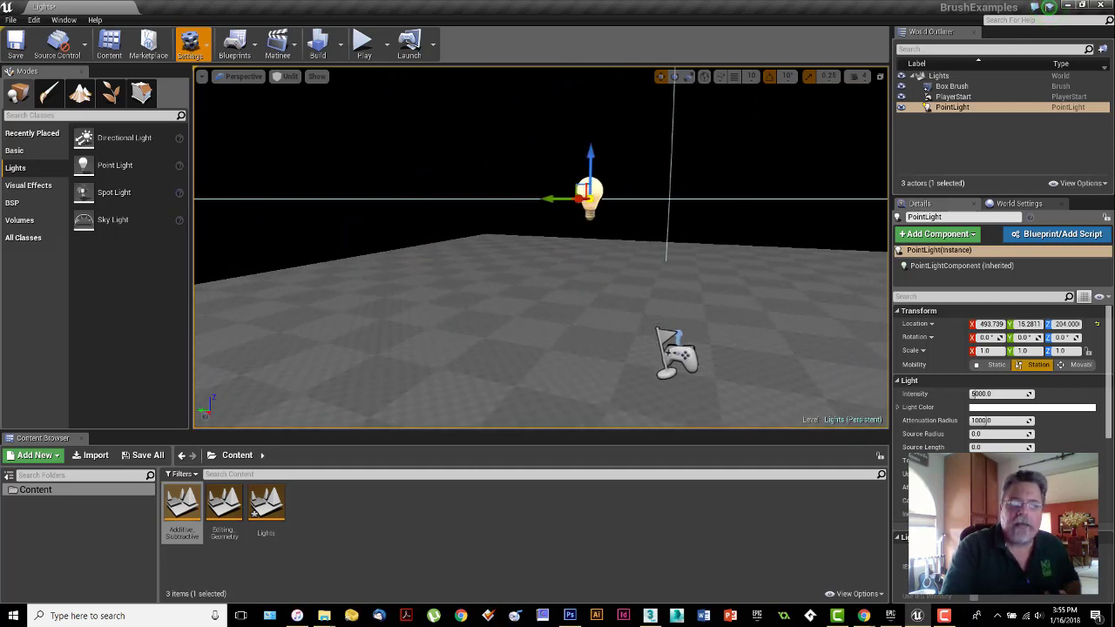
right_drag(585, 193, 501, 217)
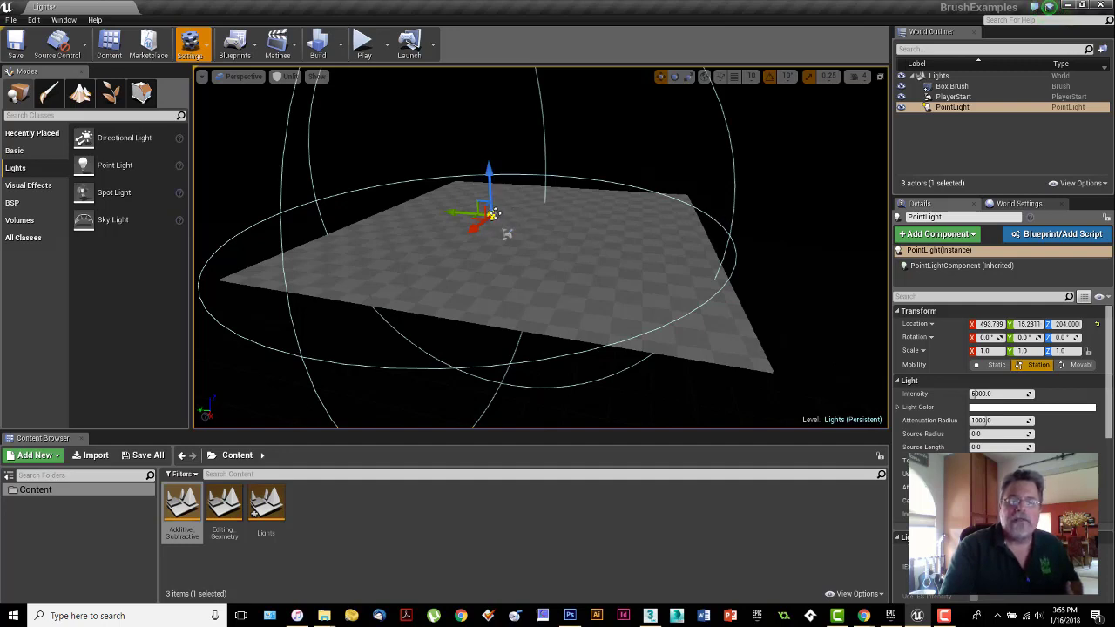
click(287, 76)
click(300, 104)
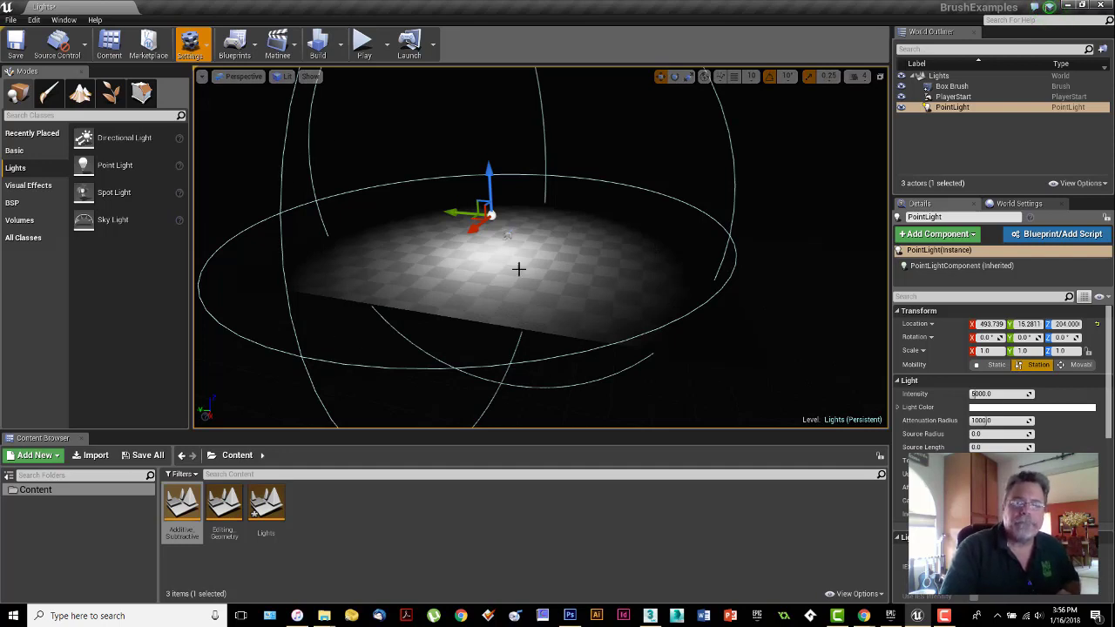
drag(518, 269, 542, 289)
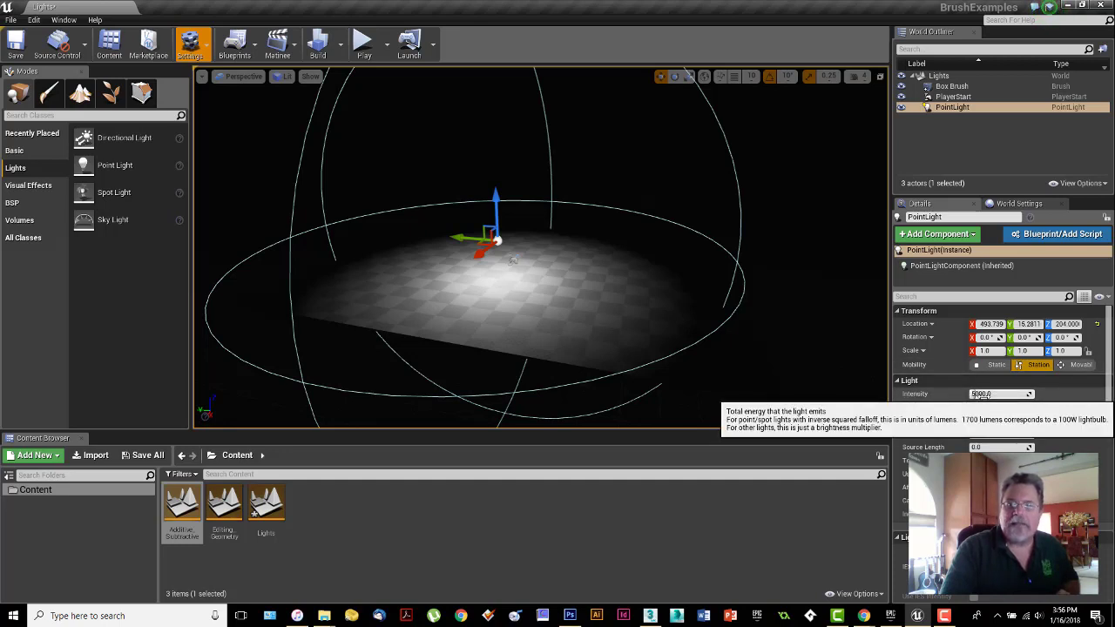
mouse_move(443, 296)
right_down()
mouse_move(422, 314)
mouse_move(453, 332)
mouse_move(448, 298)
right_up()
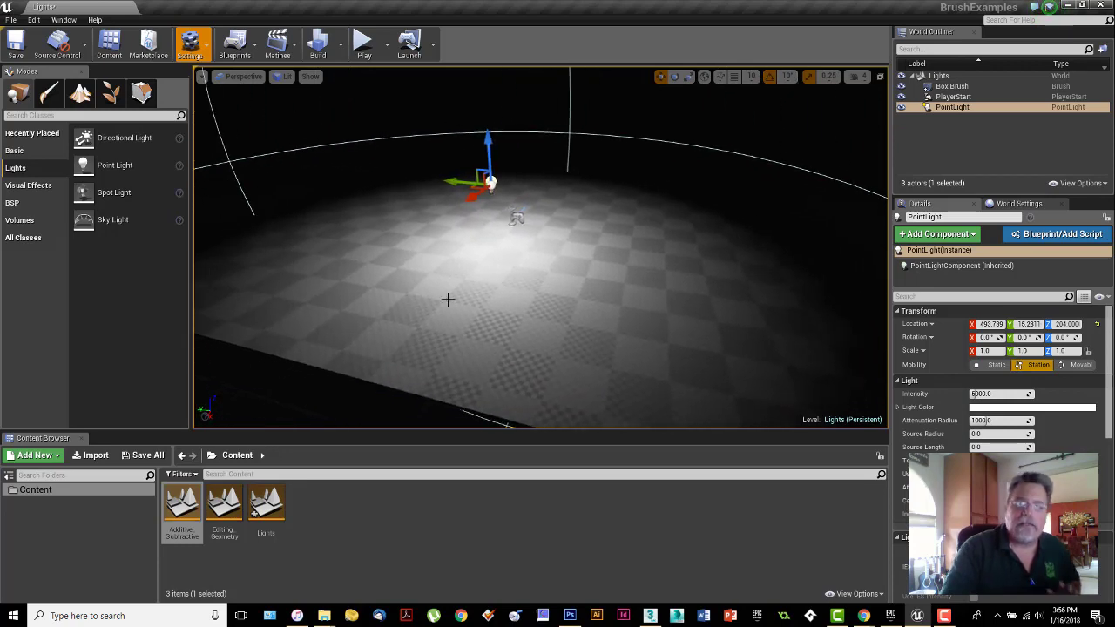
mouse_move(922, 397)
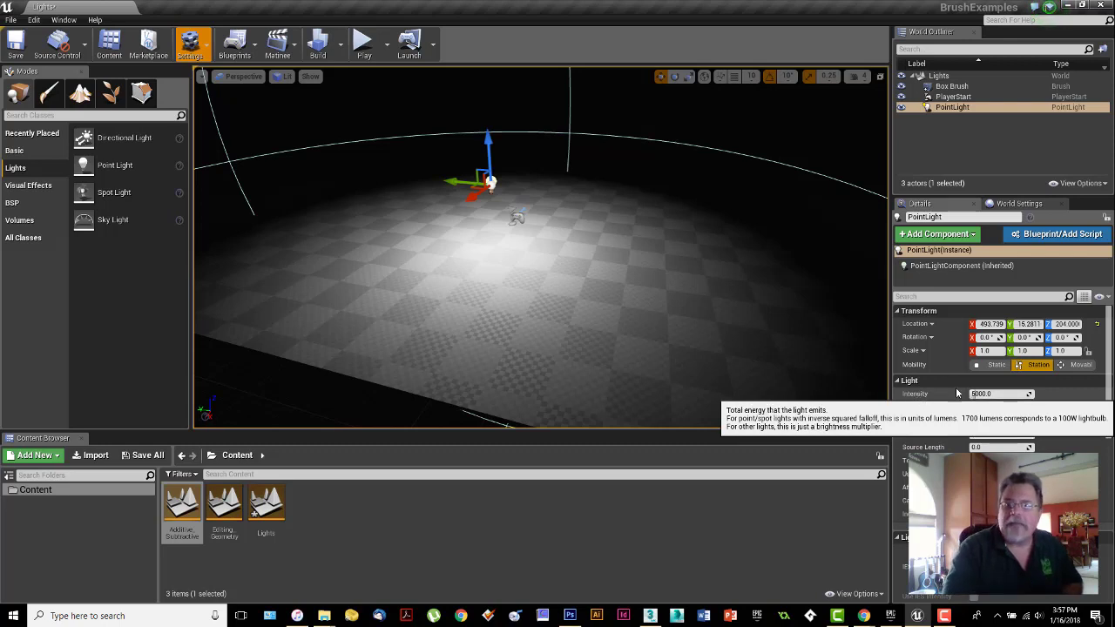
- Set the point light's Intensity to 1700 and look at the dimmer floor
text(10)
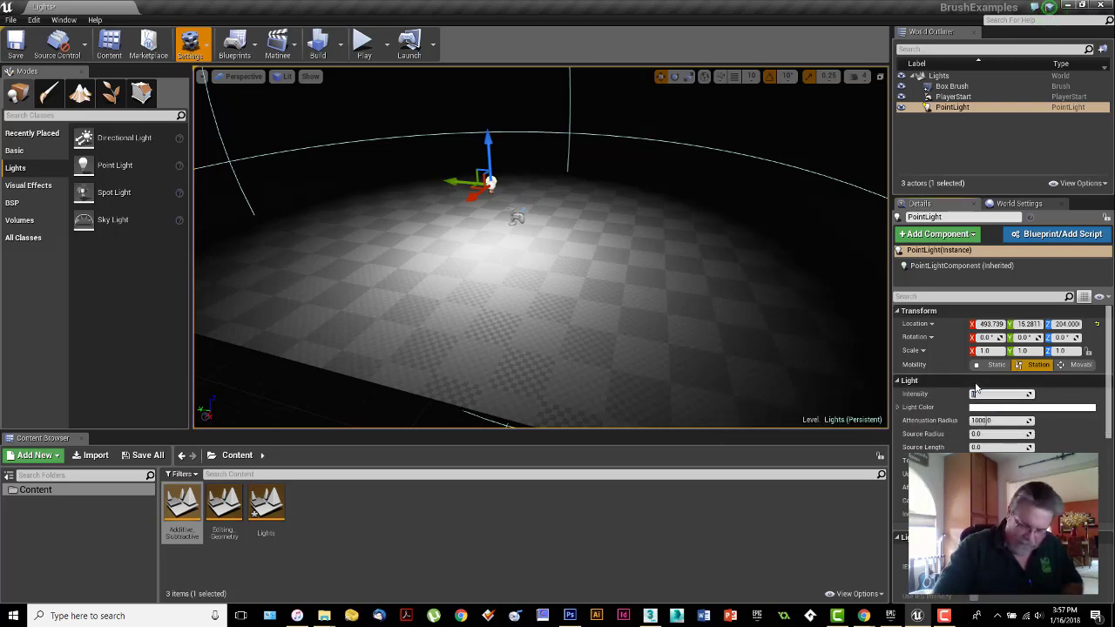
text(00)
key(Return)
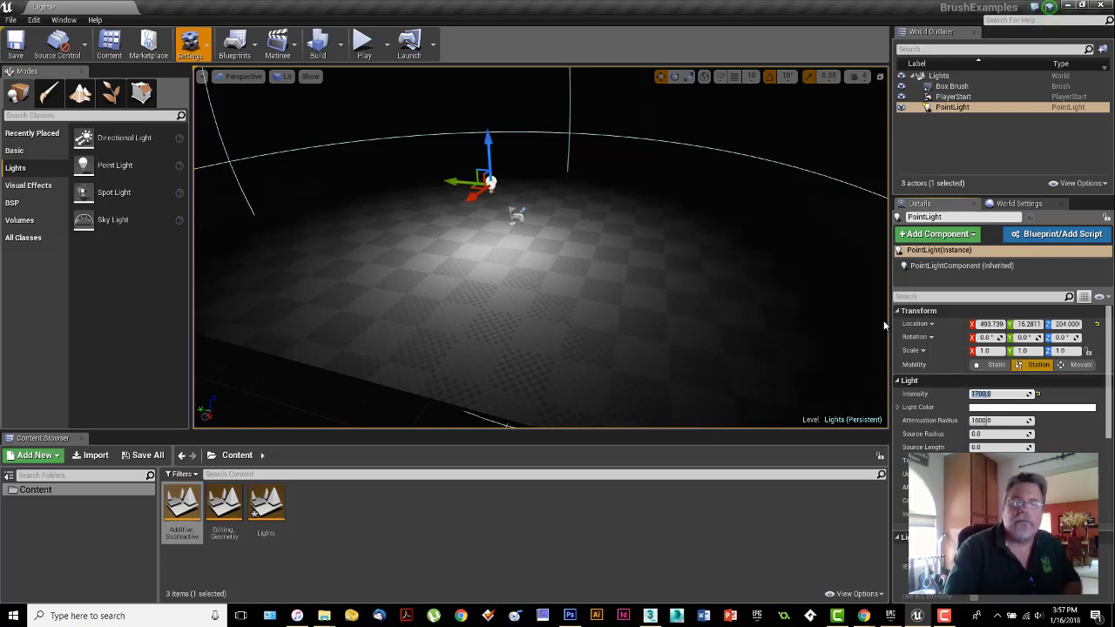
mouse_move(587, 274)
right_down()
mouse_move(621, 263)
mouse_move(601, 260)
right_up()
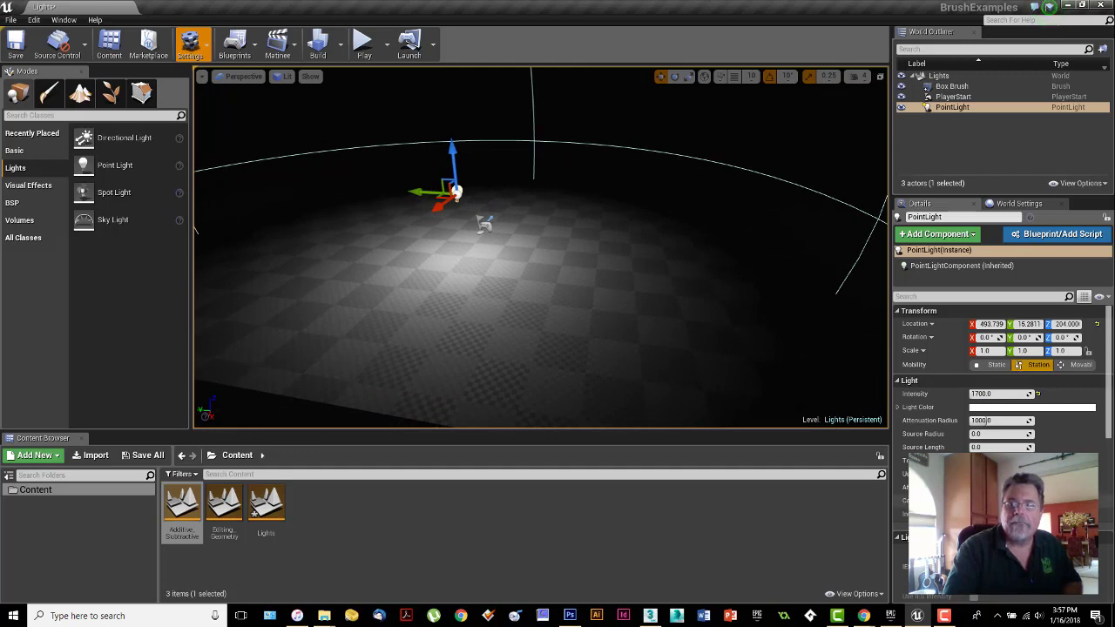
- Set the point light's Attenuation Radius to 1500 in the Details panel
click(993, 422)
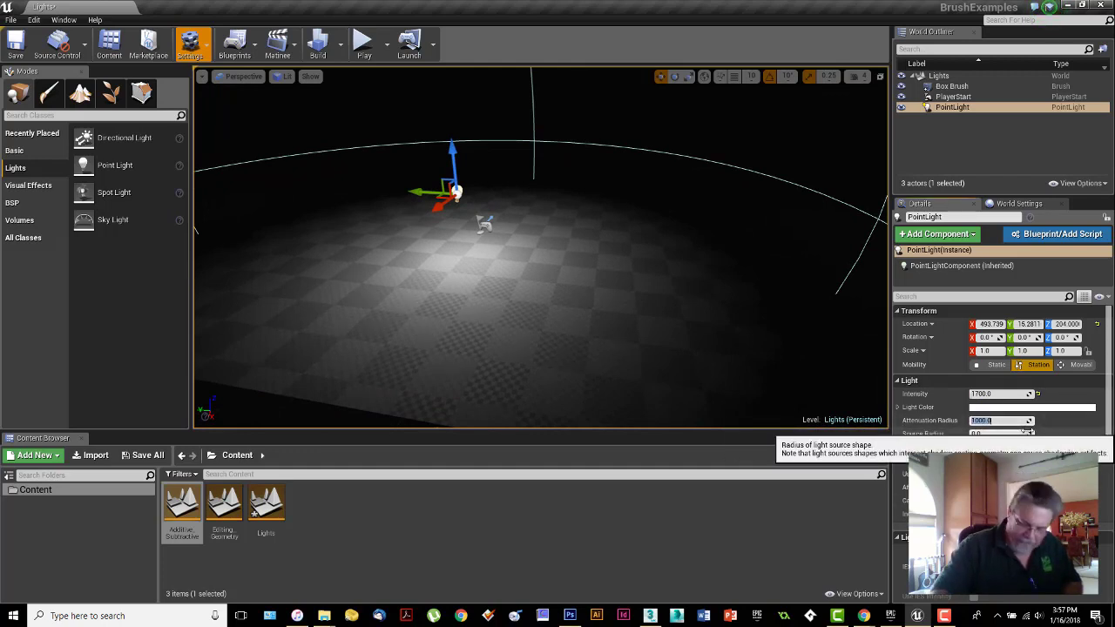
text(15)
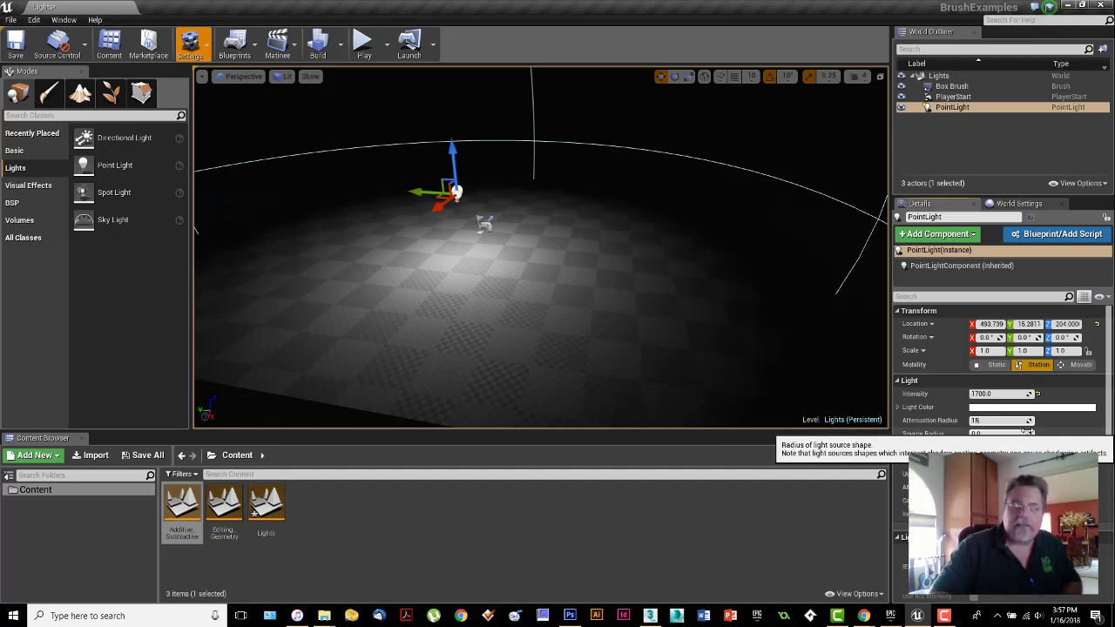
text(00)
key(Return)
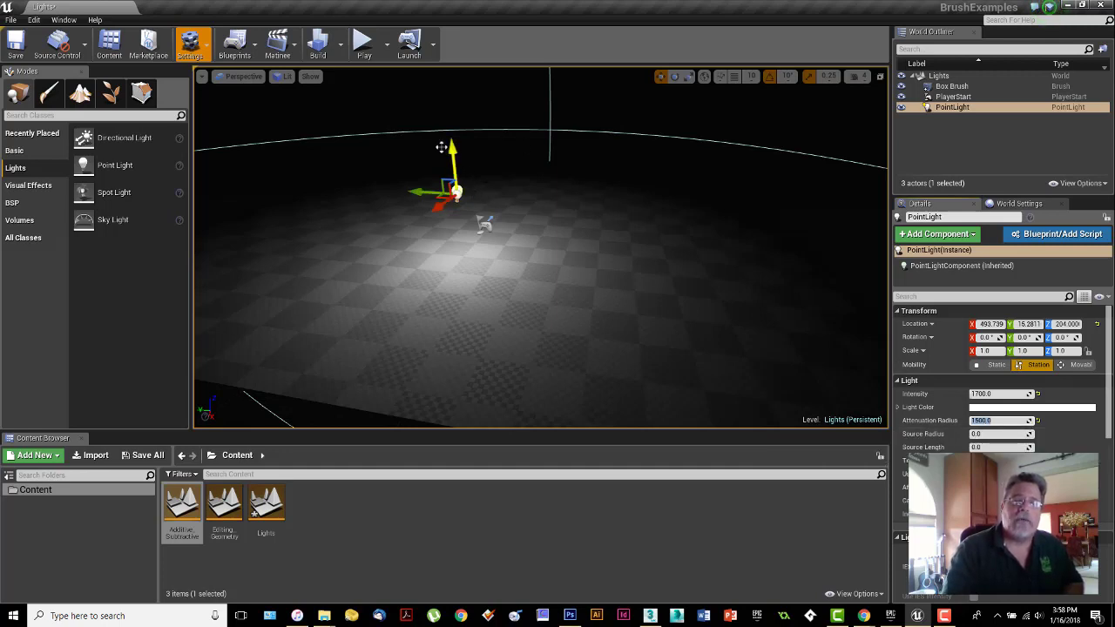
right_drag(540, 252, 510, 238)
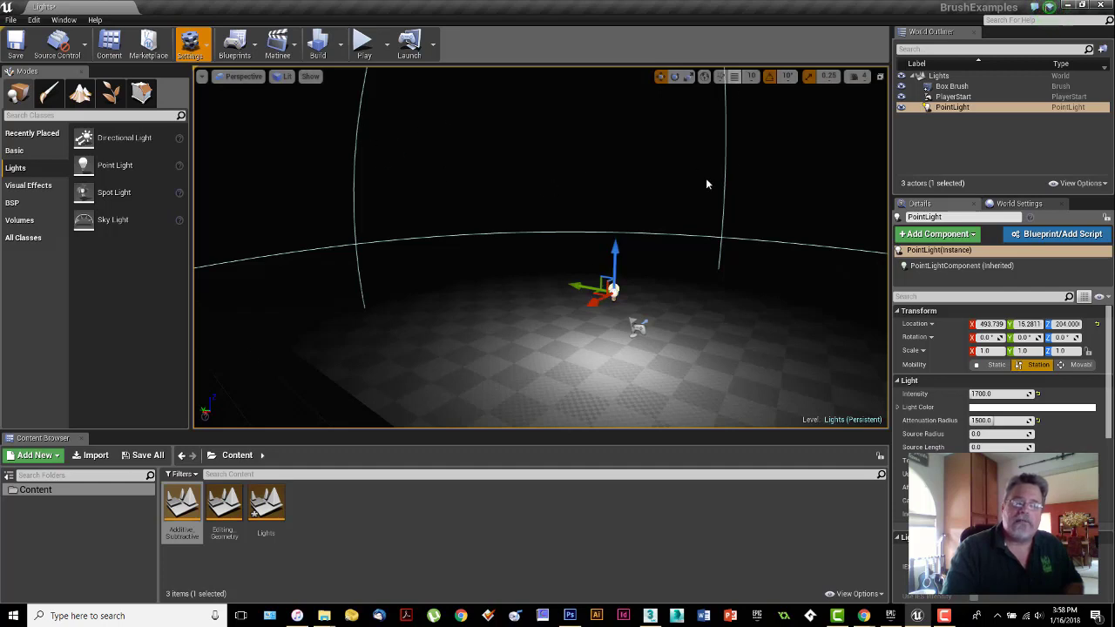
right_drag(724, 244, 754, 235)
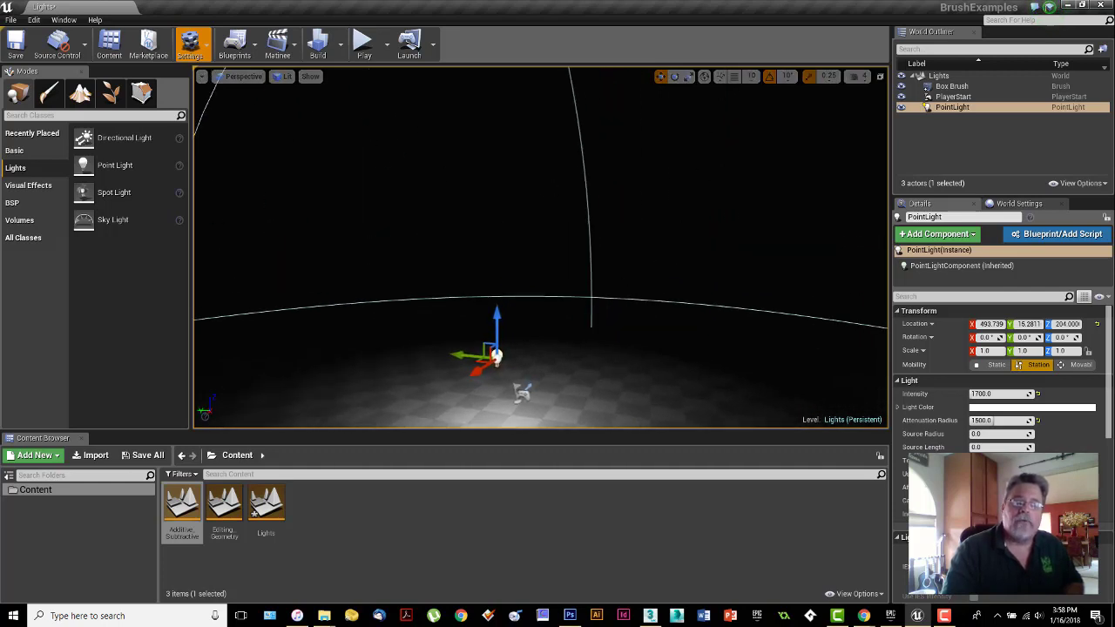
right_drag(566, 246, 549, 261)
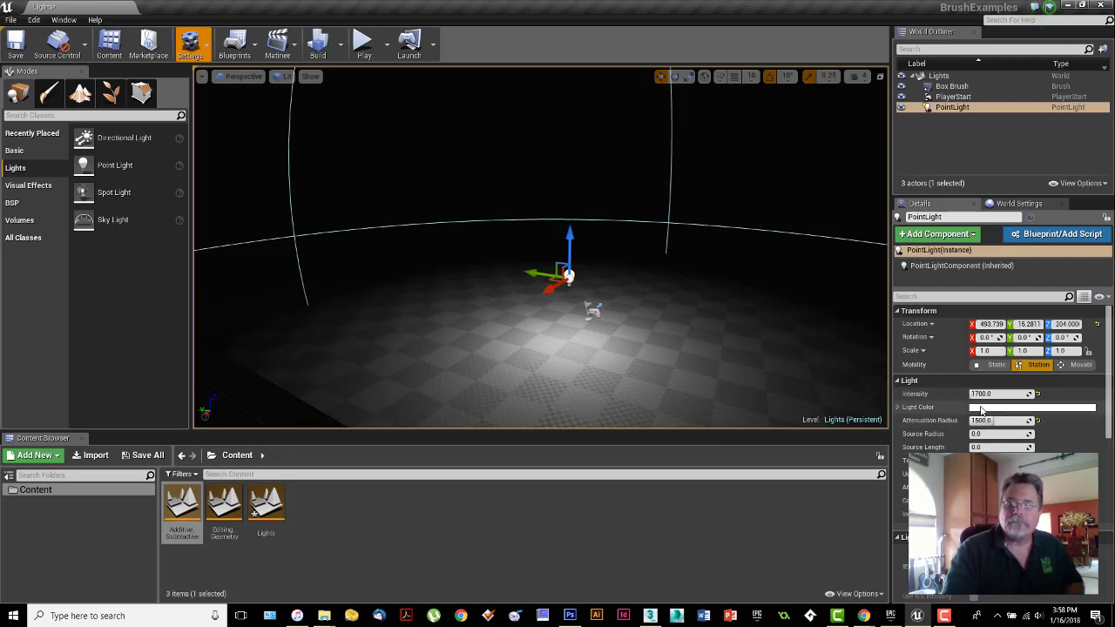
- Set the Light Color to a near-white 253, 255, 250 on the color wheel
click(982, 411)
mouse_move(877, 441)
mouse_down()
mouse_move(909, 432)
mouse_move(865, 440)
mouse_up()
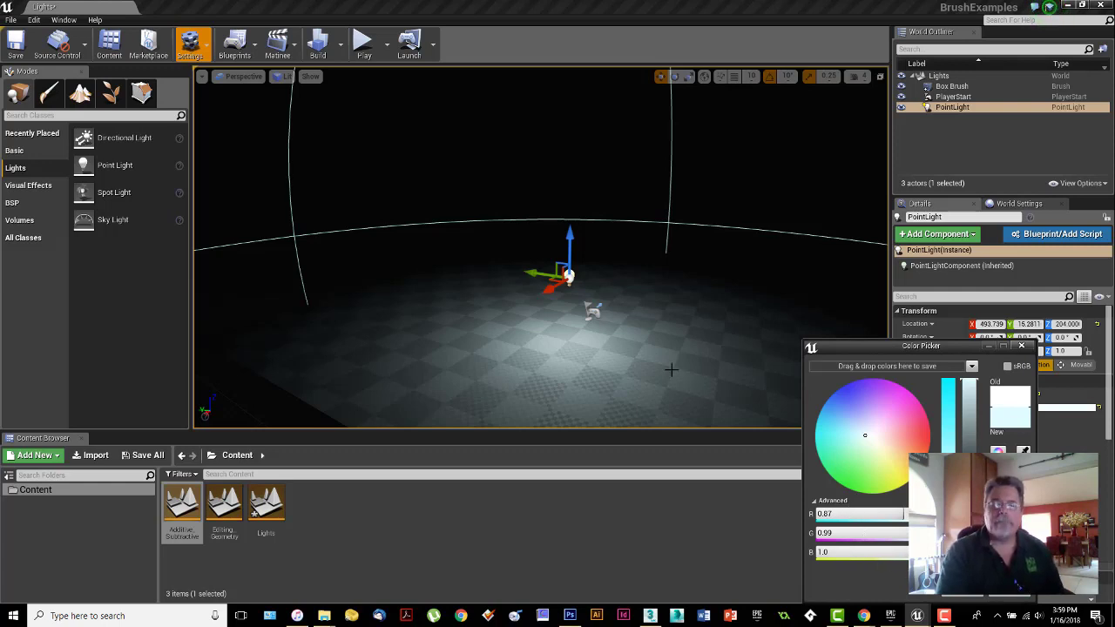
drag(871, 437, 871, 440)
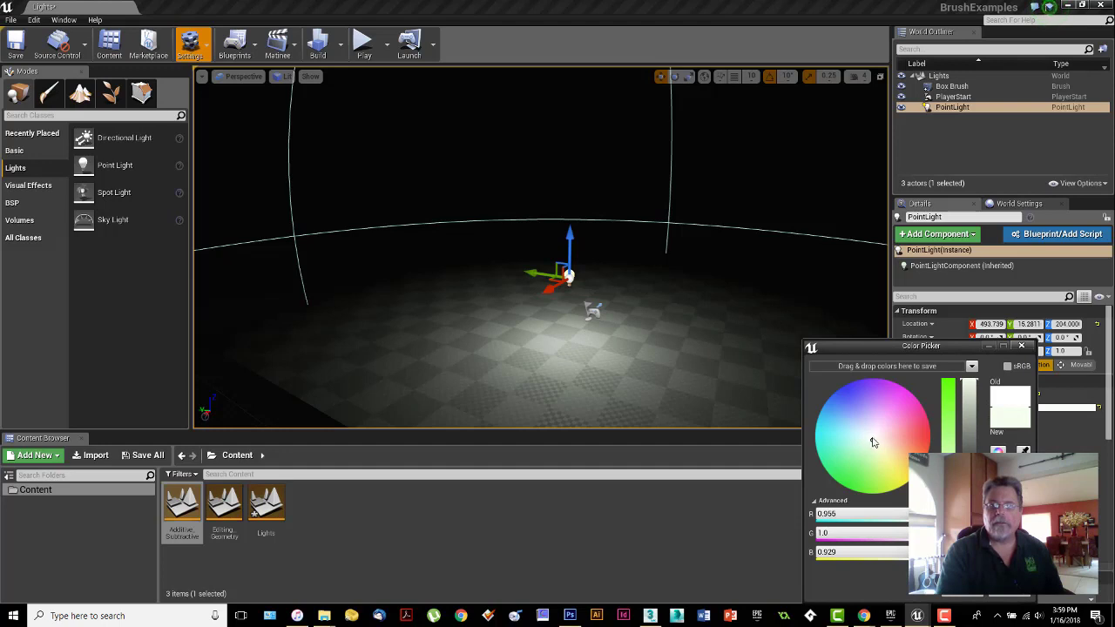
drag(871, 440, 872, 436)
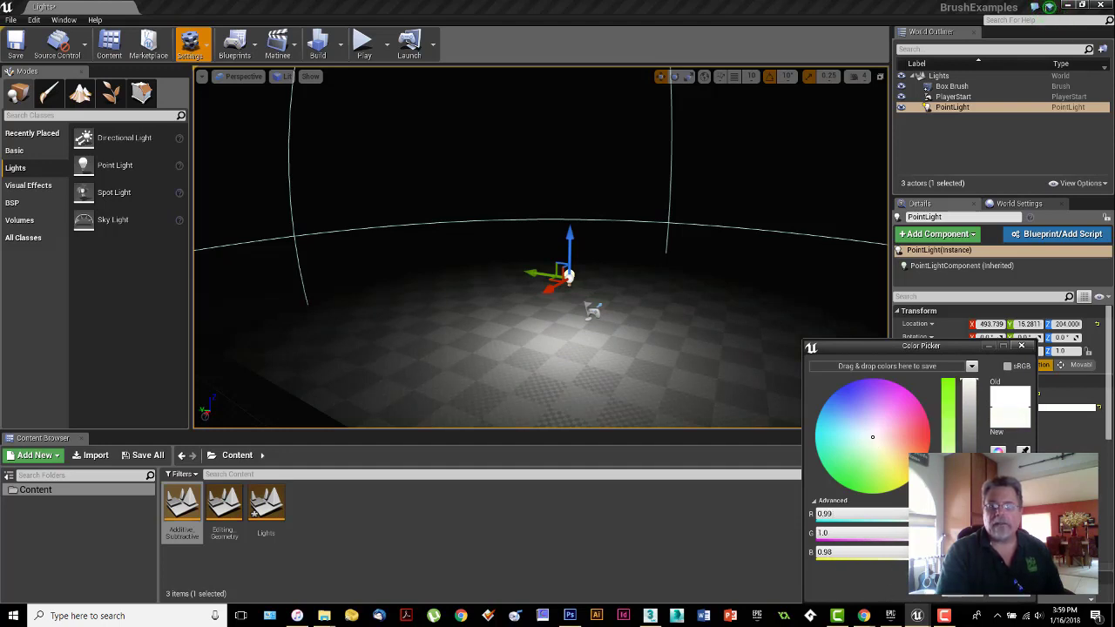
click(962, 597)
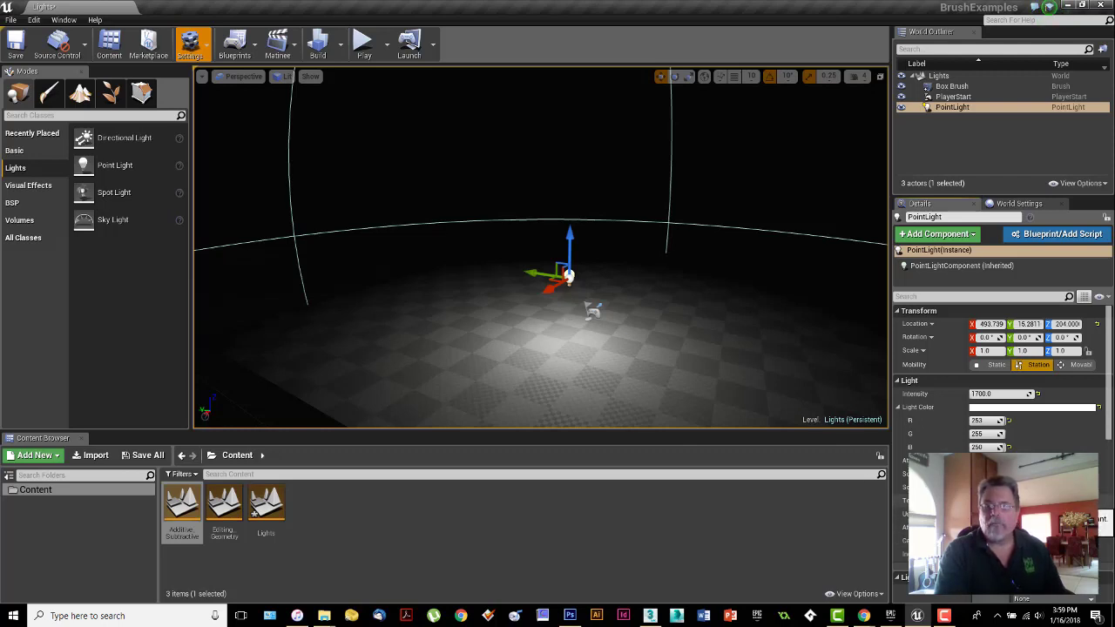
scroll(1002, 383, down, 1)
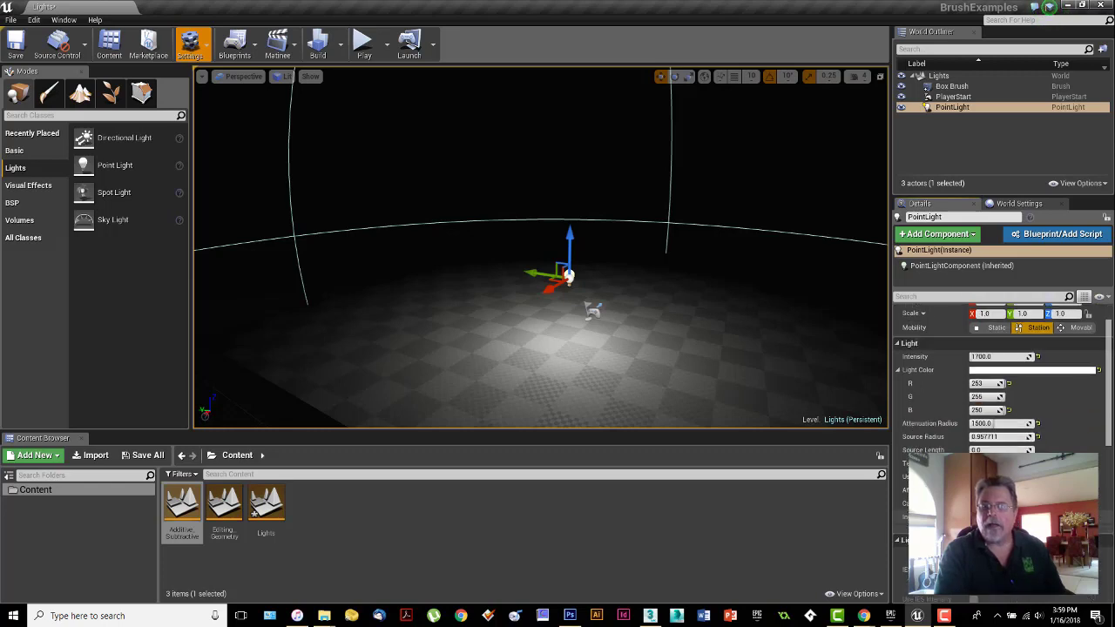
scroll(1007, 448, down, 6)
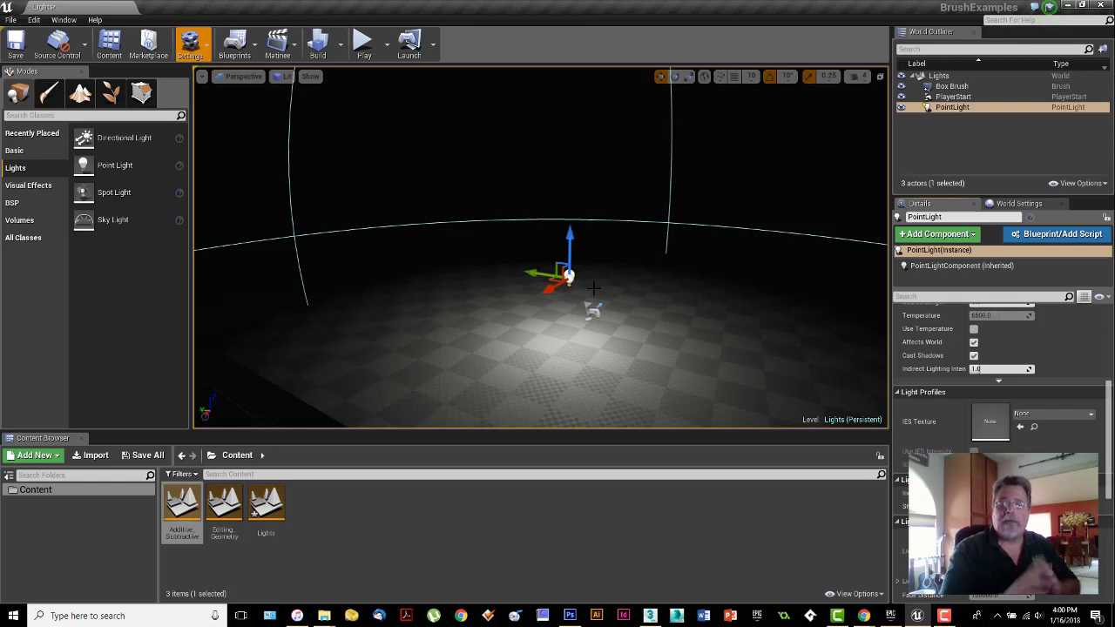
scroll(985, 445, down, 2)
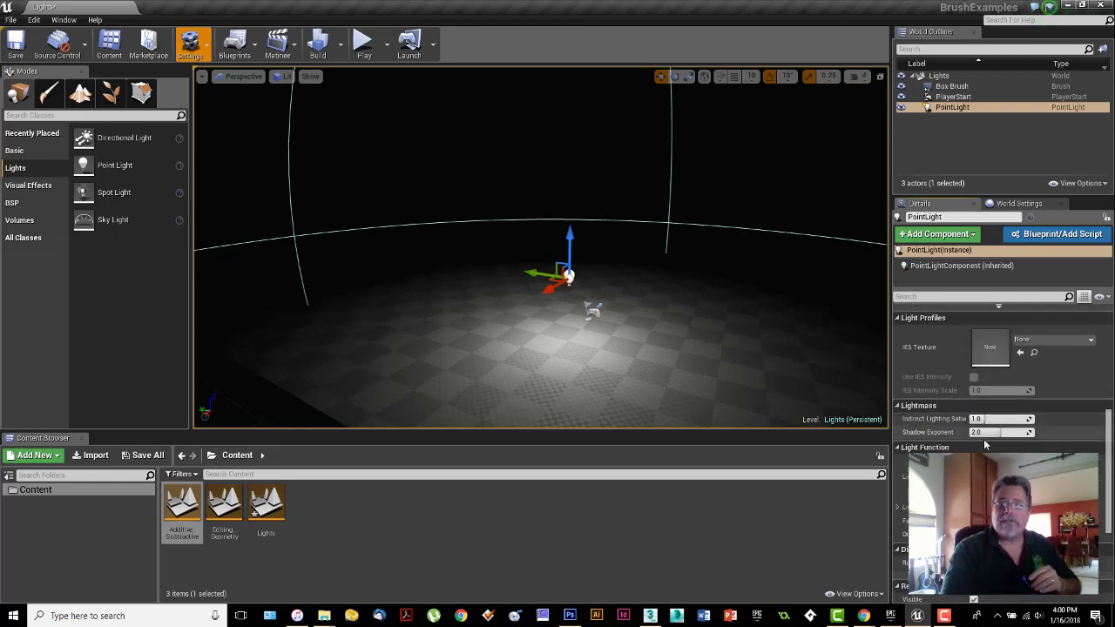
scroll(986, 446, down, 1)
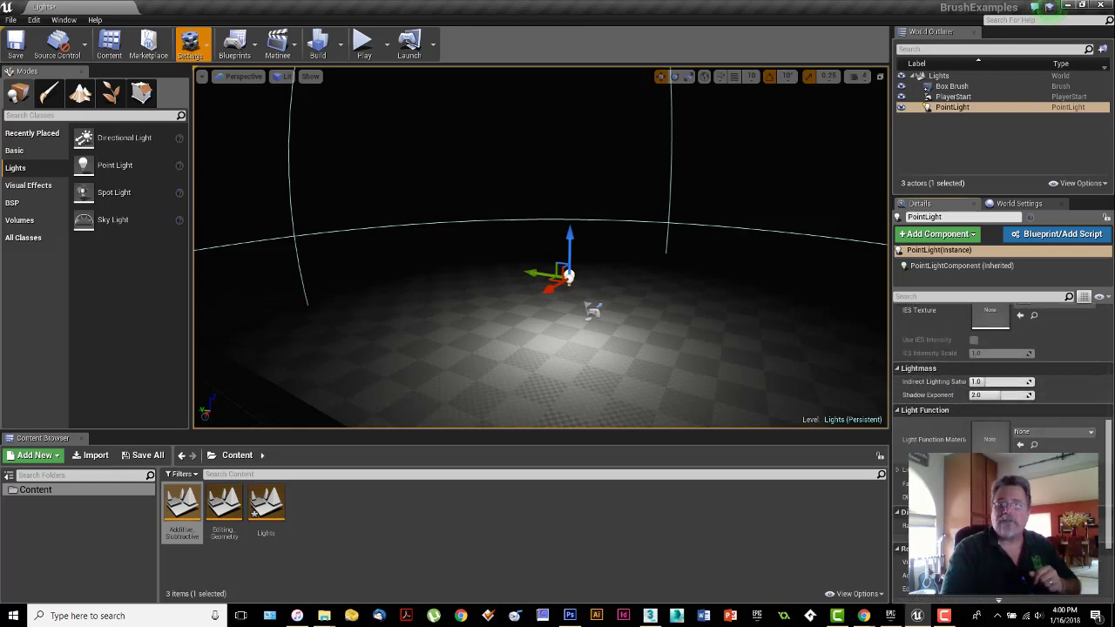
scroll(985, 445, down, 2)
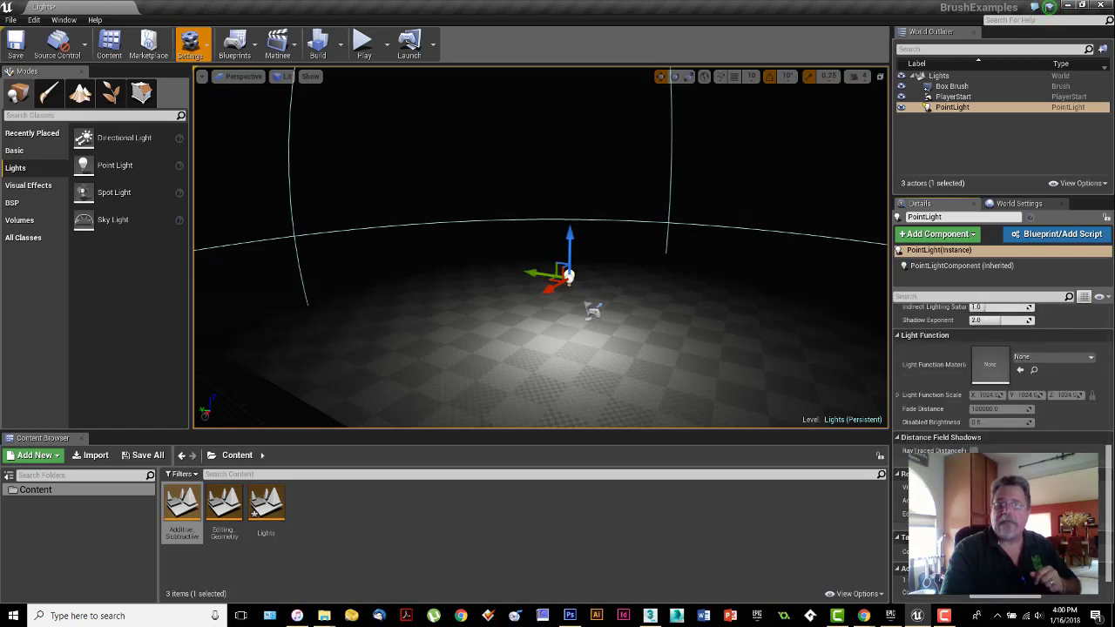
scroll(985, 446, down, 1)
scroll(1002, 375, up, 8)
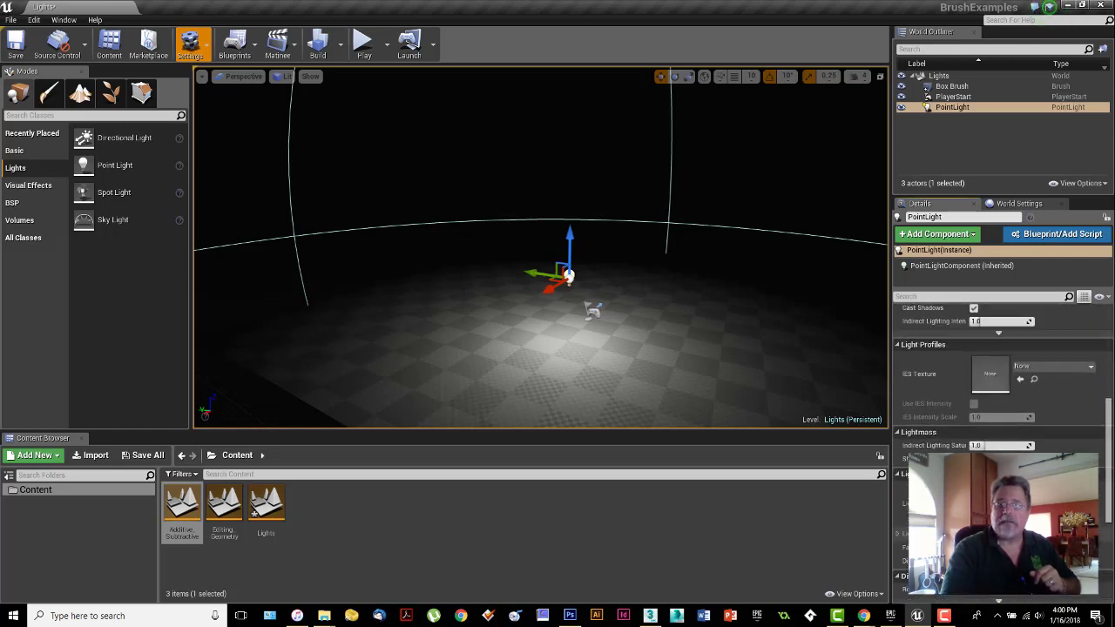